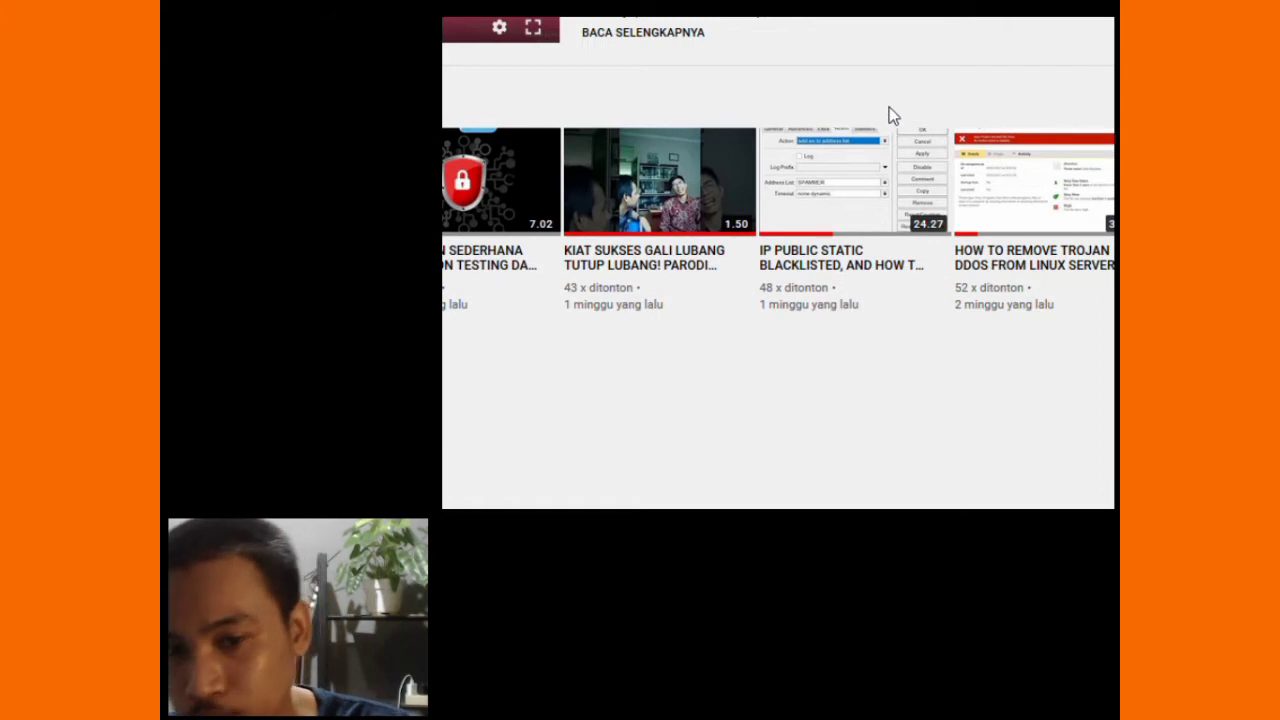
- Run ipconfig in the Command Prompt, examine the Wi-Fi adapter's IPv4 address, and minimise the window
scroll(889, 110, left, 5)
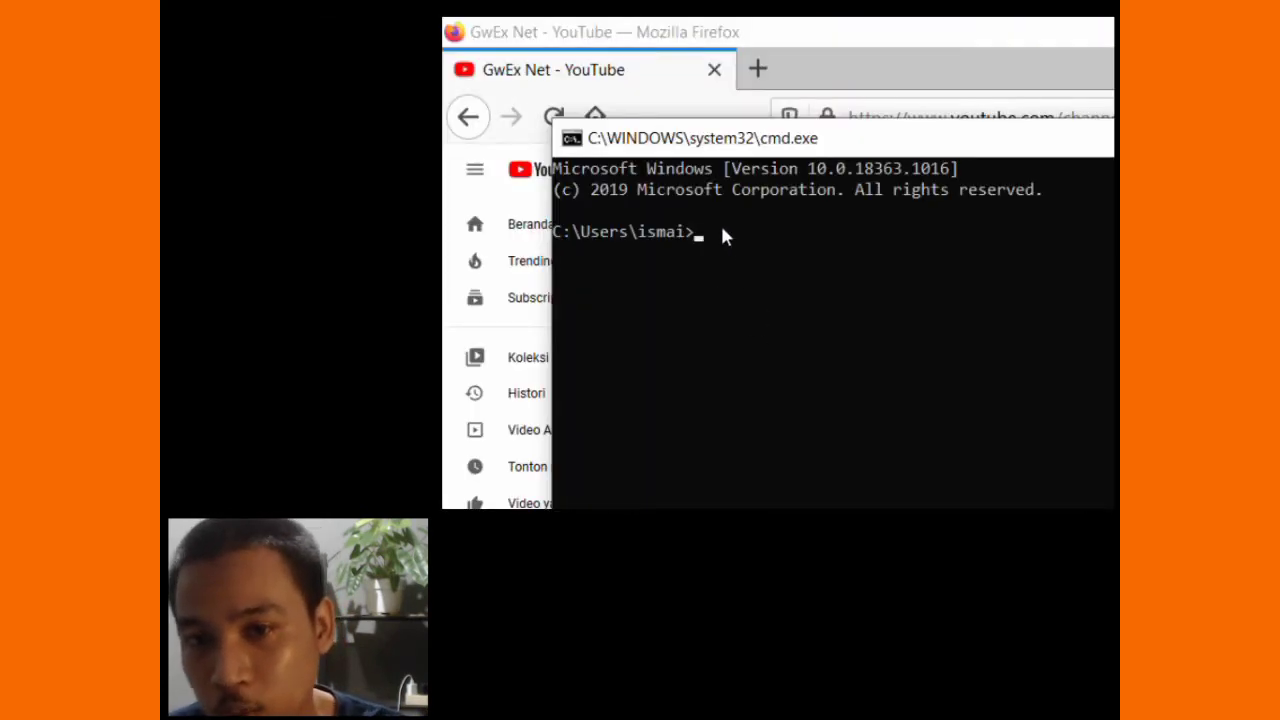
click(700, 232)
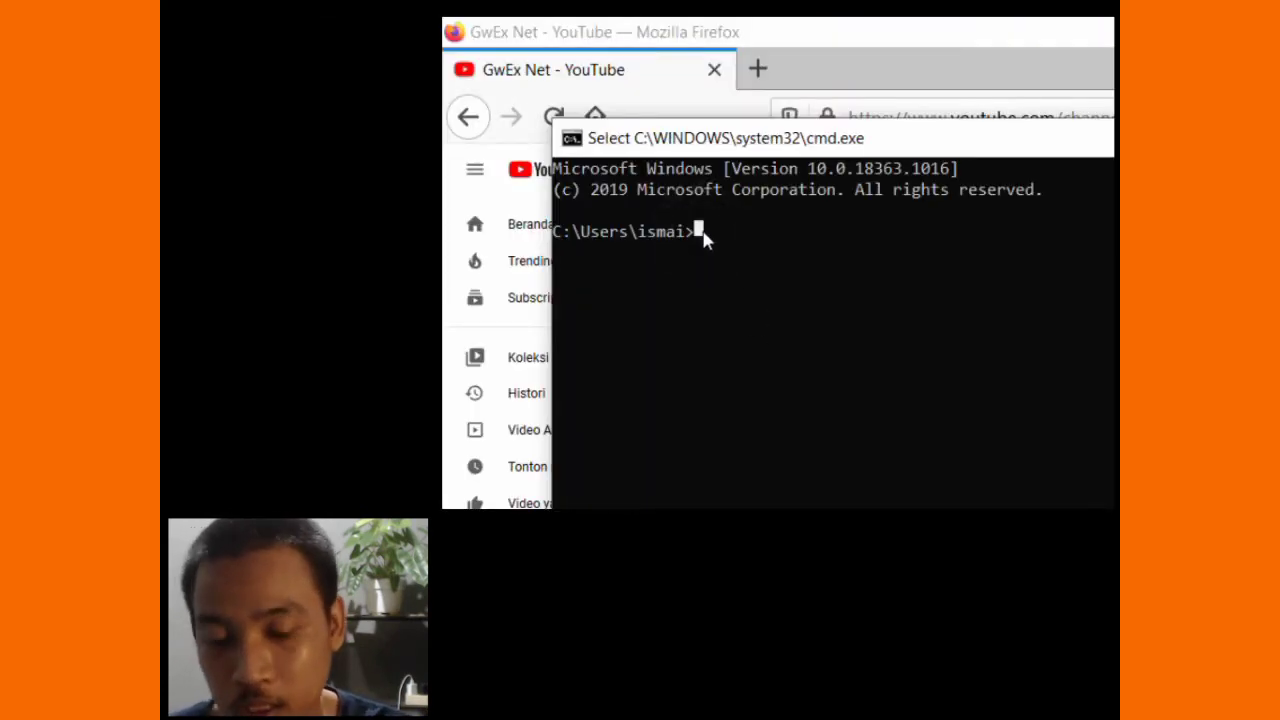
text(ipconfig)
key(Return)
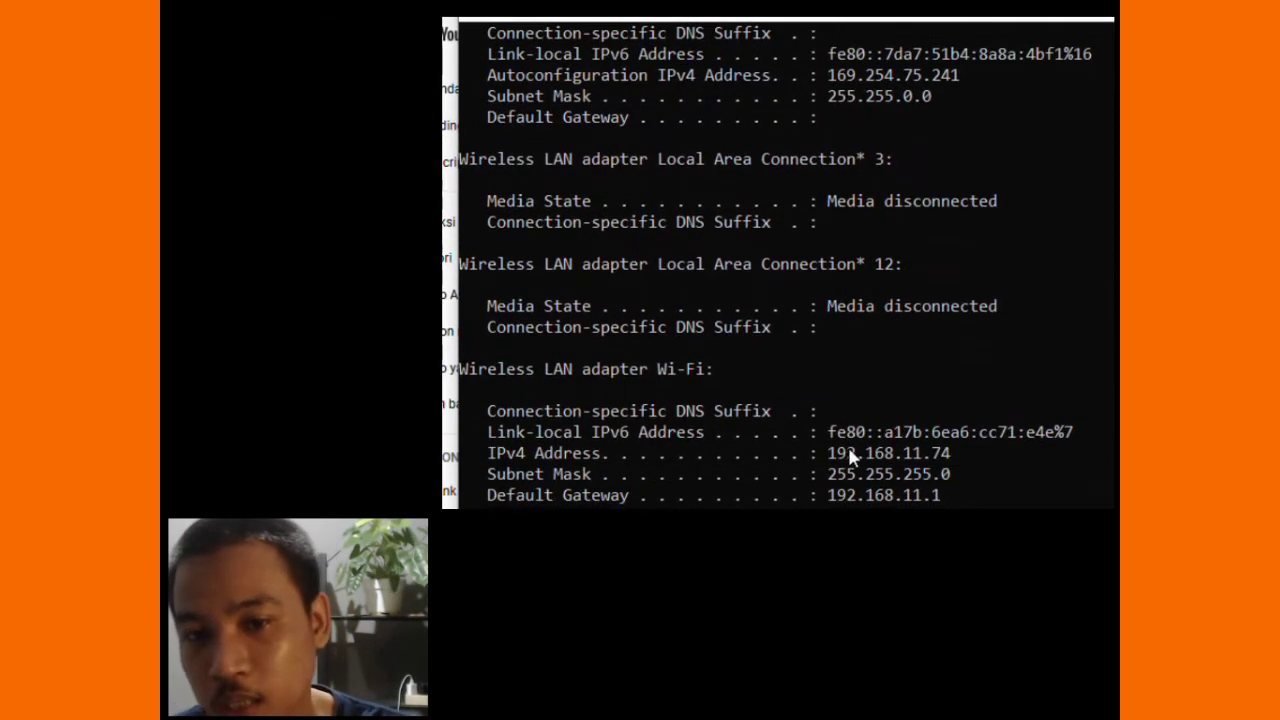
drag(830, 443, 949, 450)
click(848, 433)
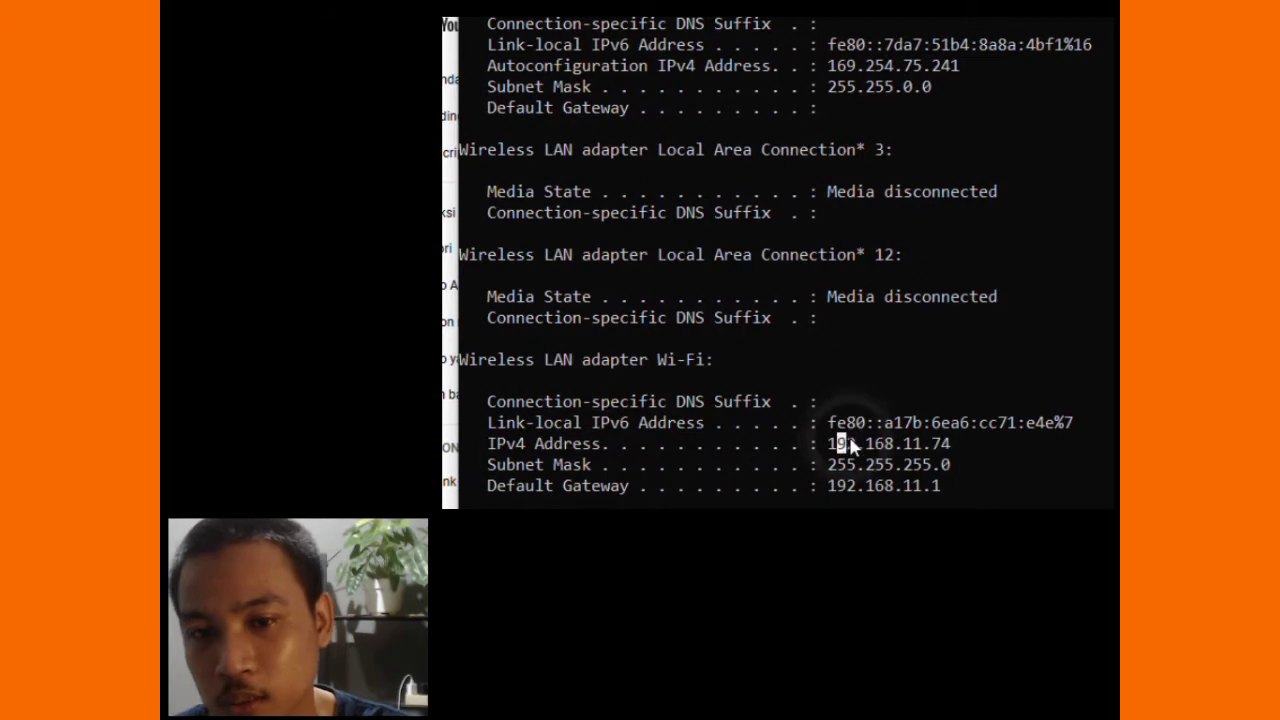
drag(870, 443, 945, 450)
click(980, 451)
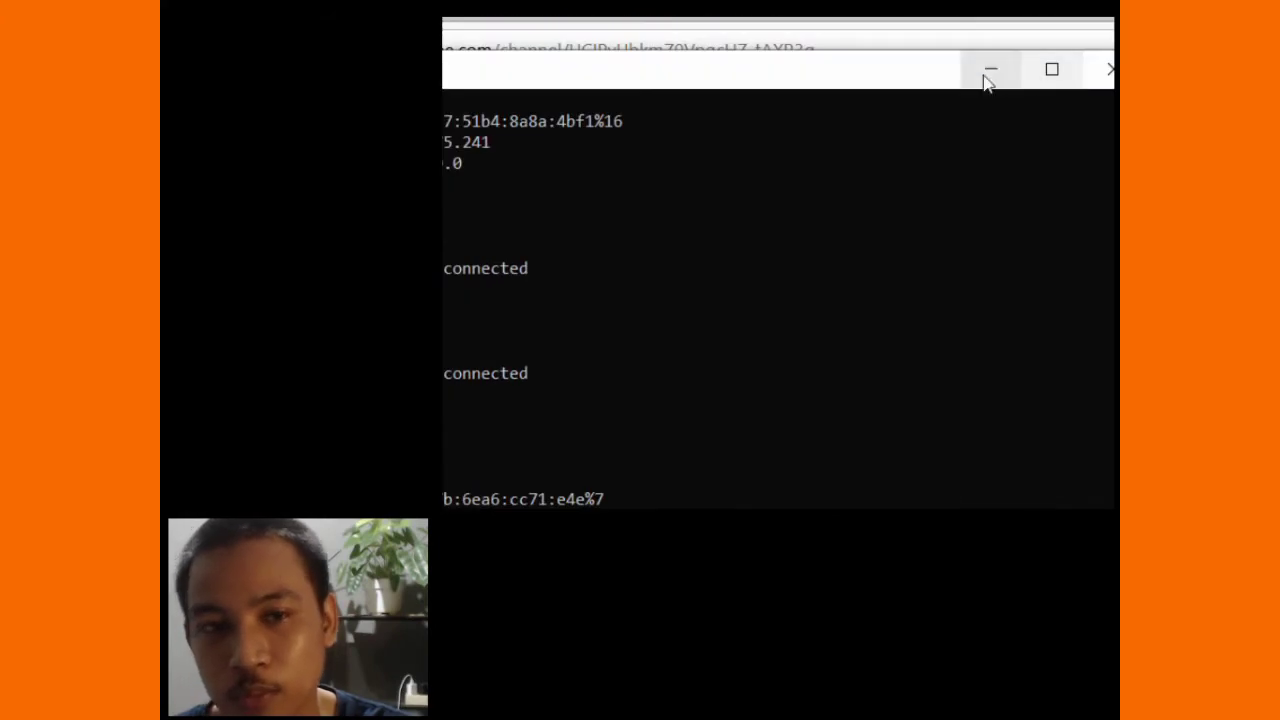
click(986, 77)
- Open the channel's video "CARA RUBAH NAMA ISP KETIKA SPEEDTEST DENGAN MIKROTIK", look at its playback quality setting, and return to the channel page
scroll(865, 475, down, 1)
scroll(677, 60, up, 3)
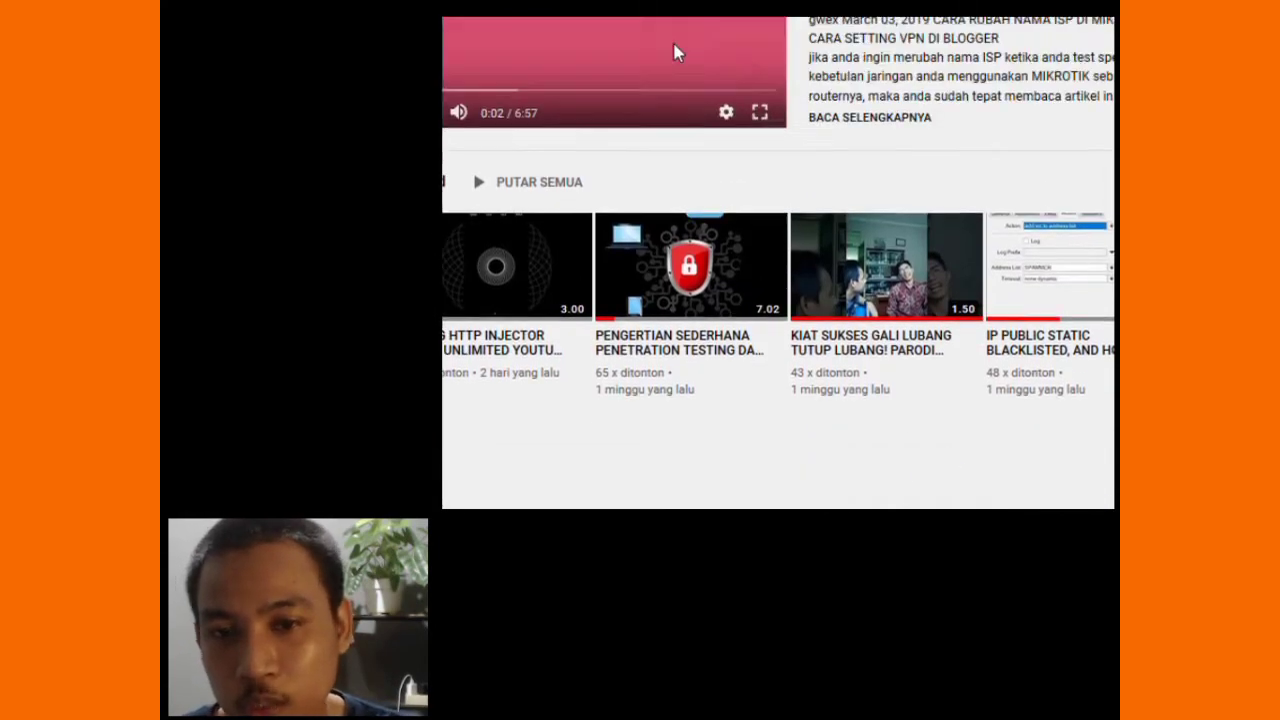
click(603, 81)
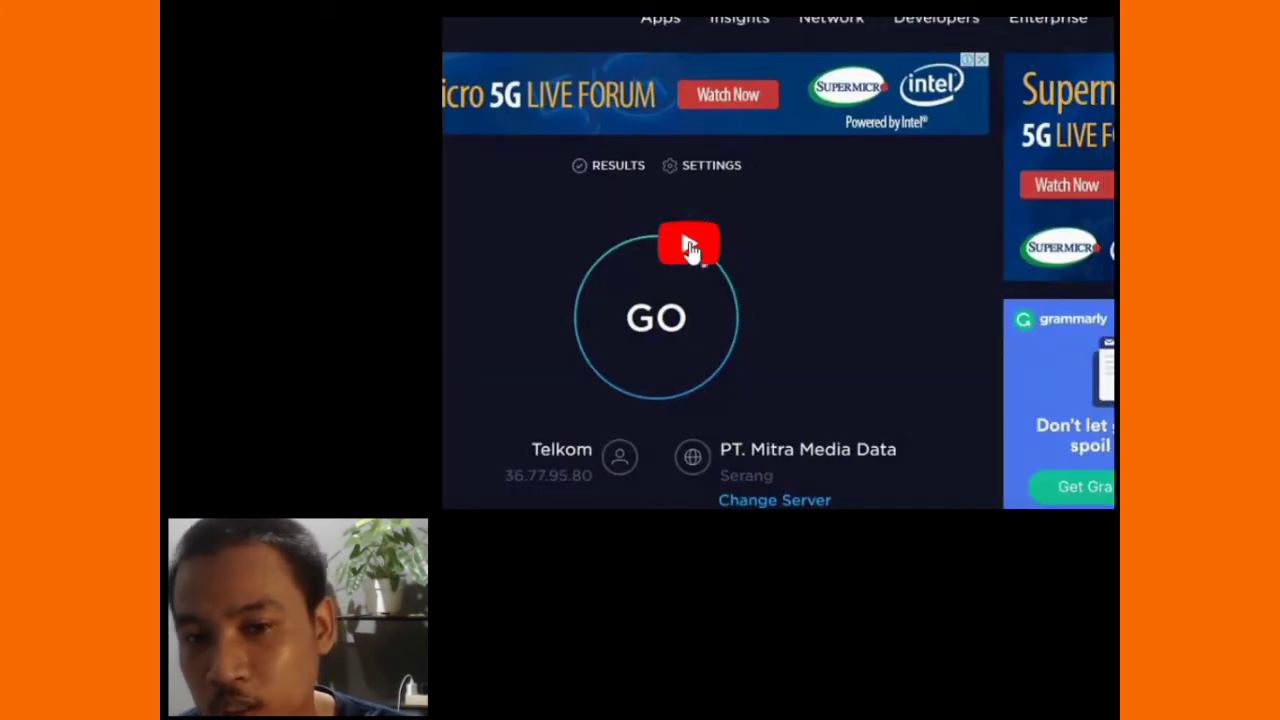
click(485, 457)
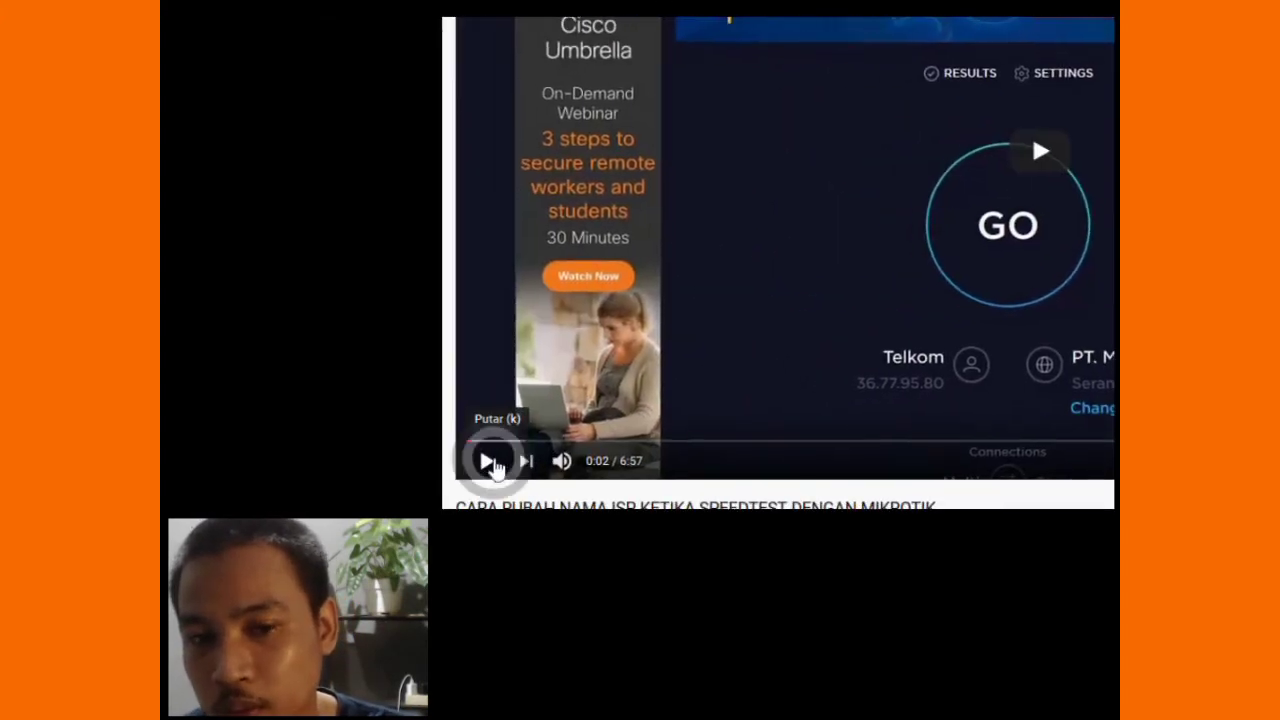
click(1040, 440)
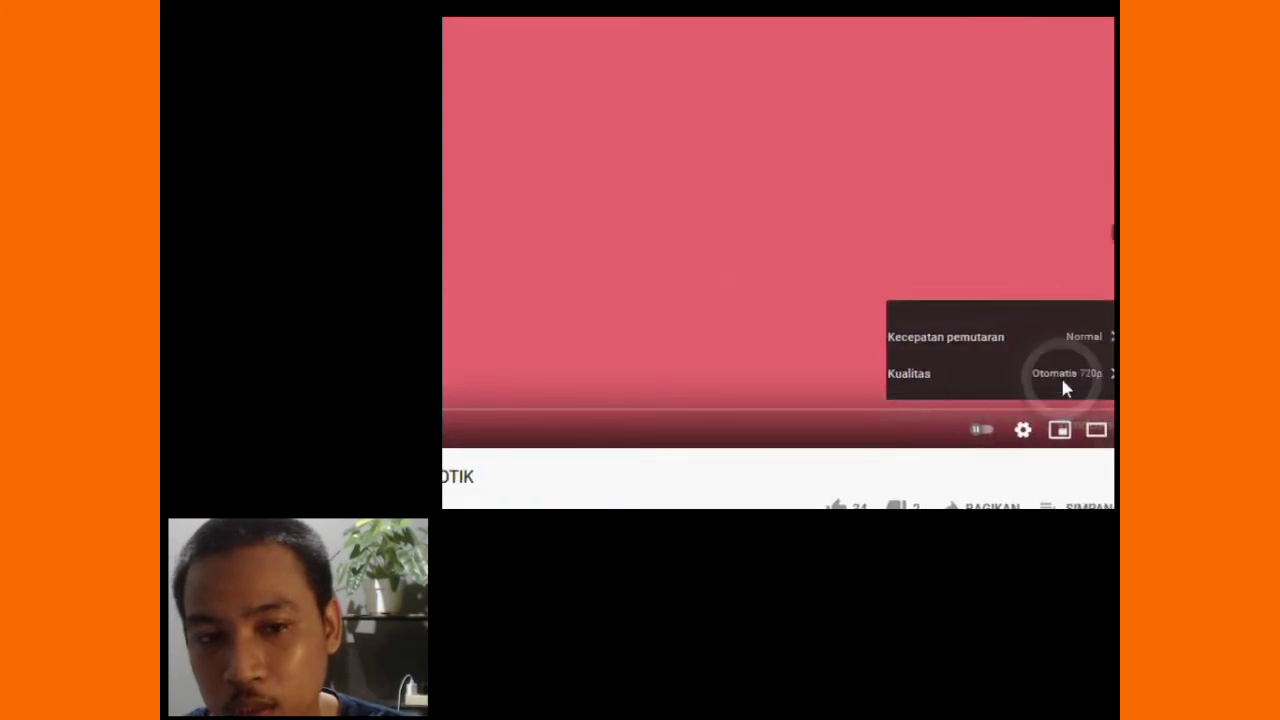
click(1062, 376)
click(495, 70)
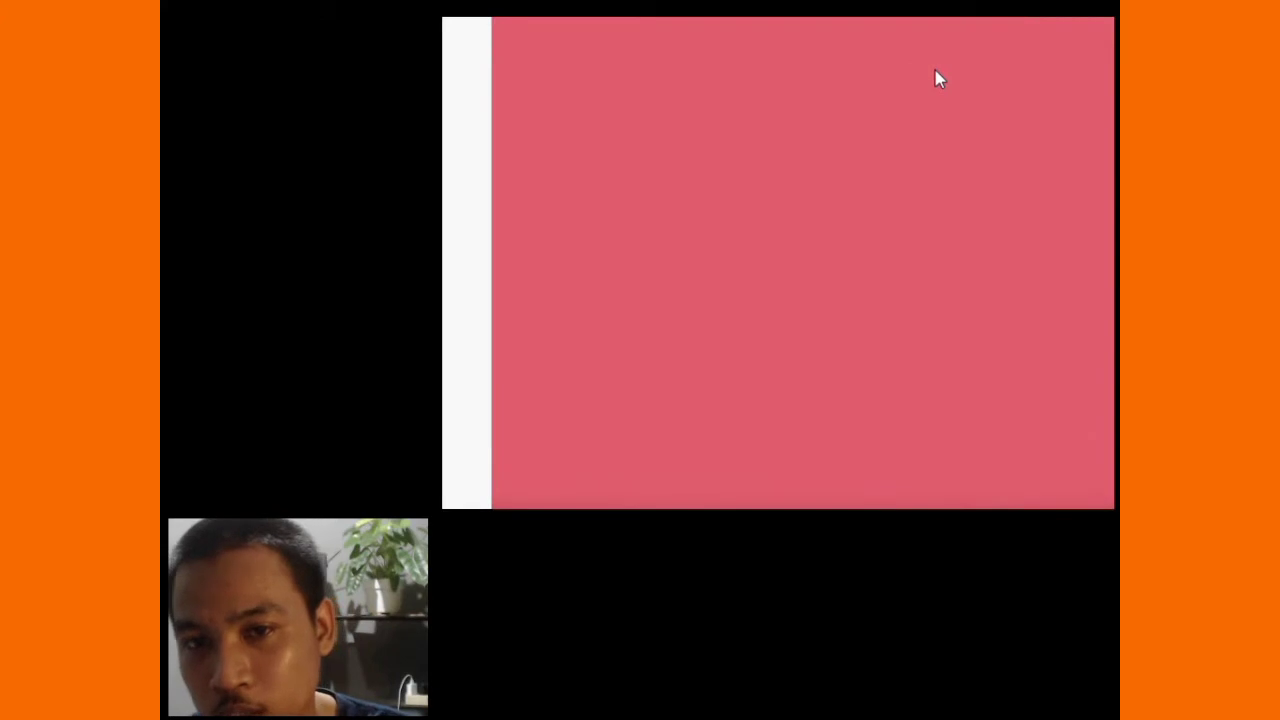
double_click(995, 137)
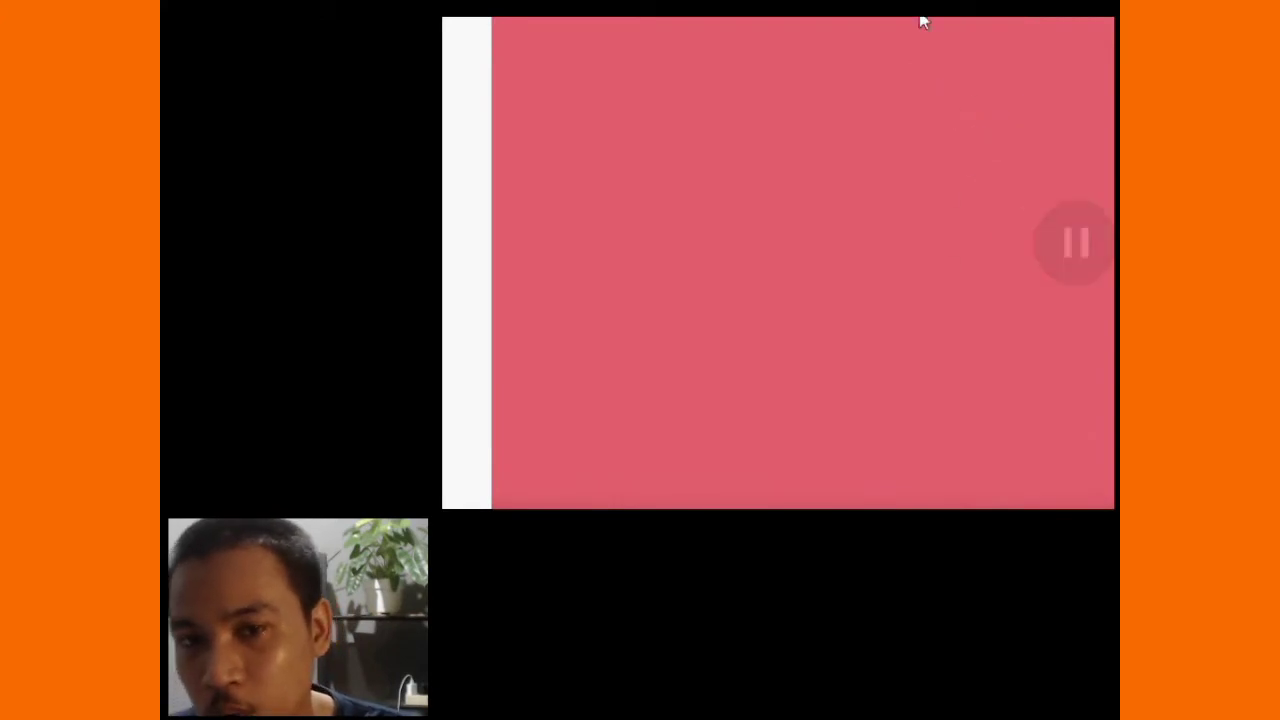
click(841, 67)
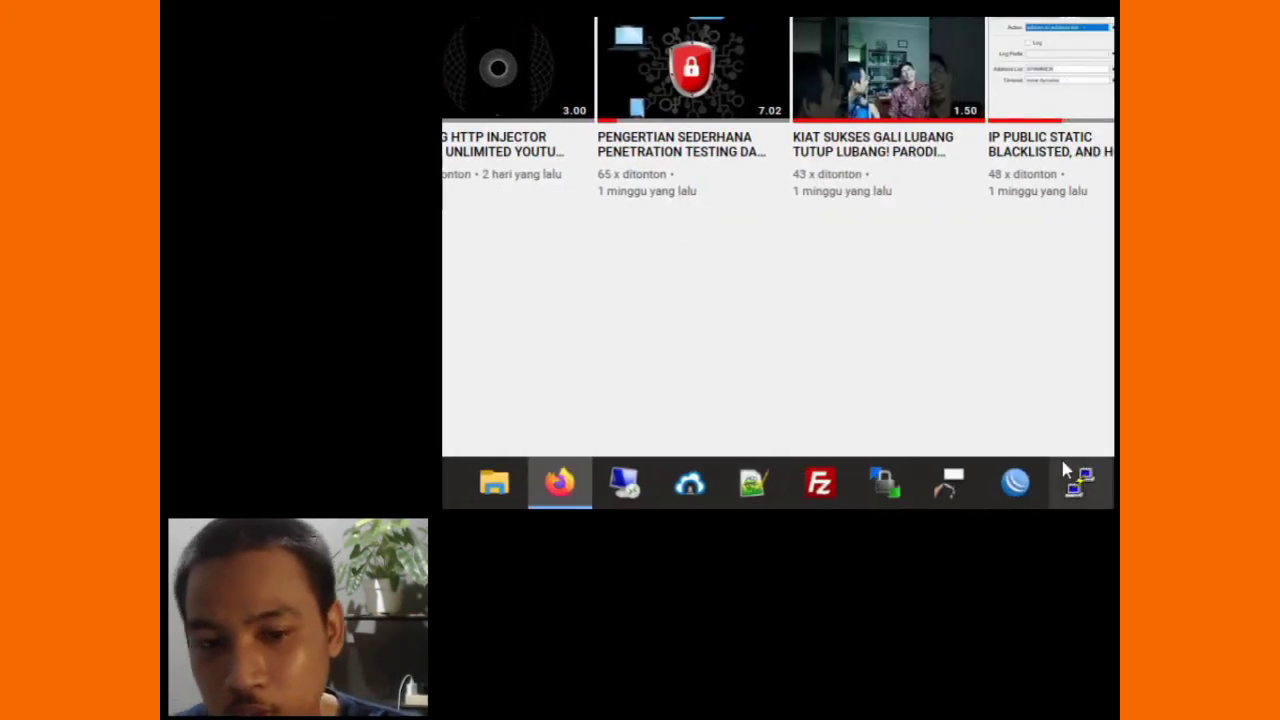
- Switch to WinBox, widen the address column of the managed routers, and connect to 192.168.11.1:69
click(1030, 482)
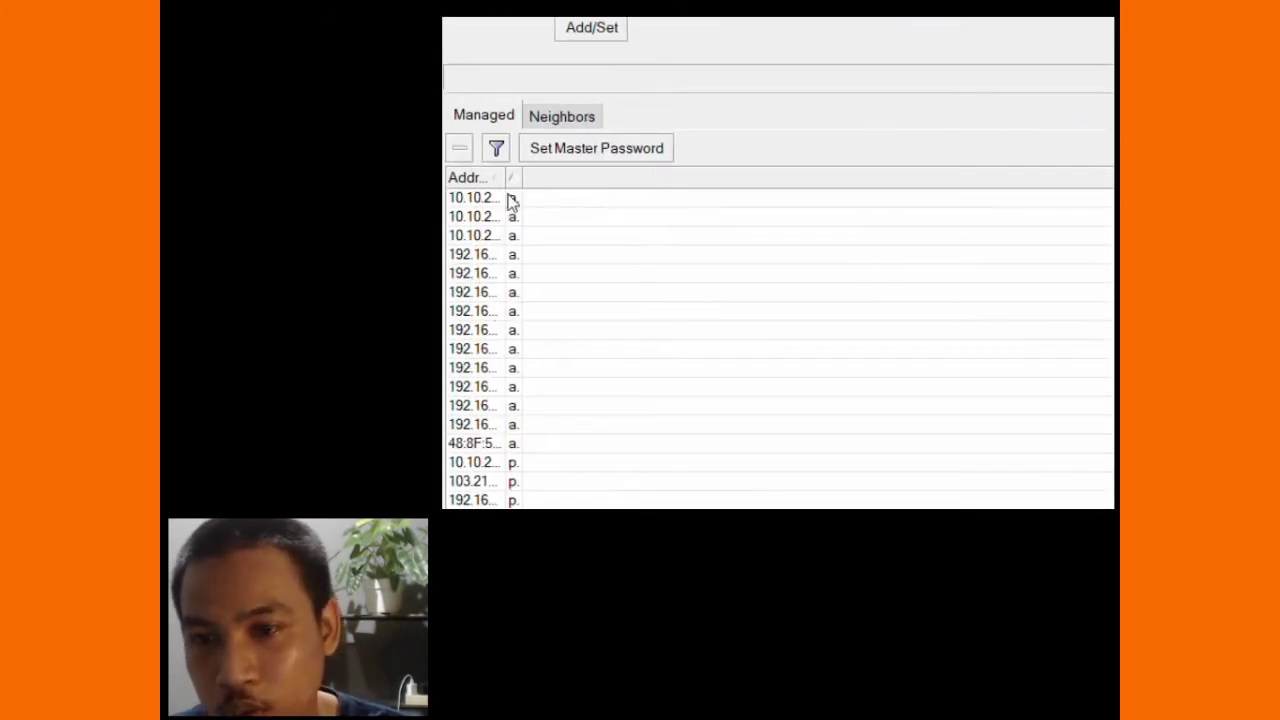
drag(508, 183, 572, 178)
double_click(971, 243)
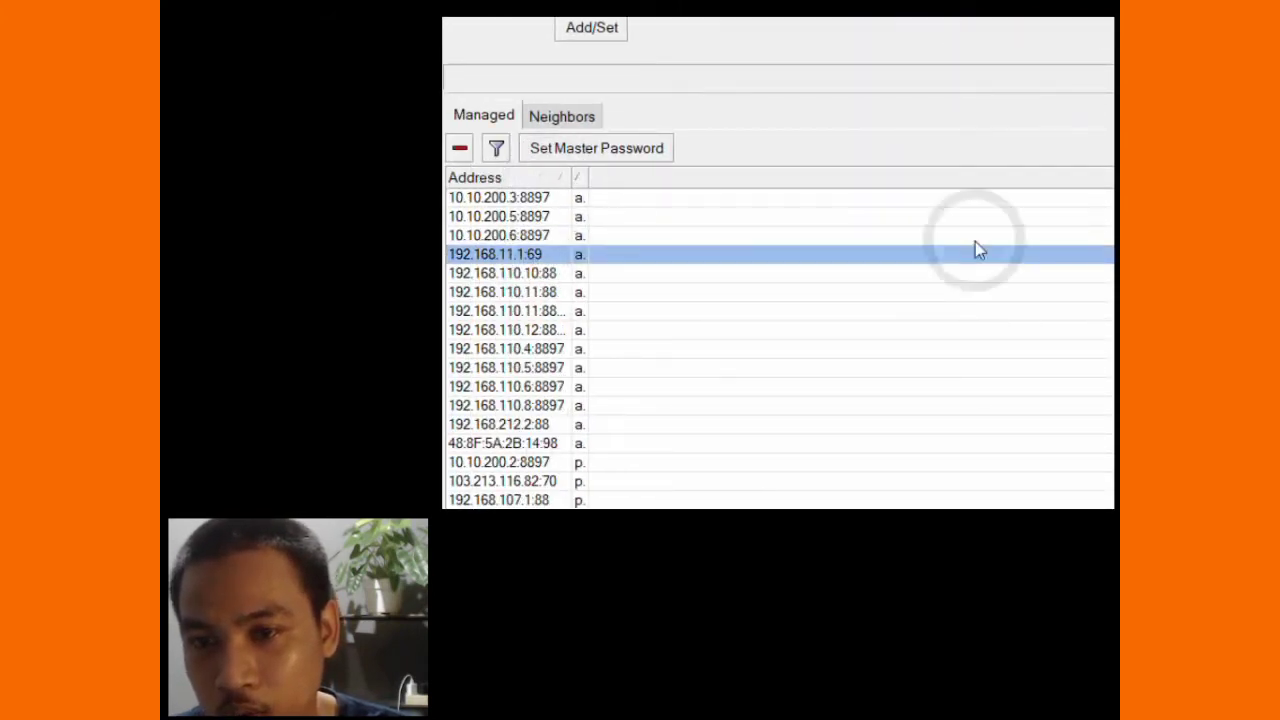
click(1062, 70)
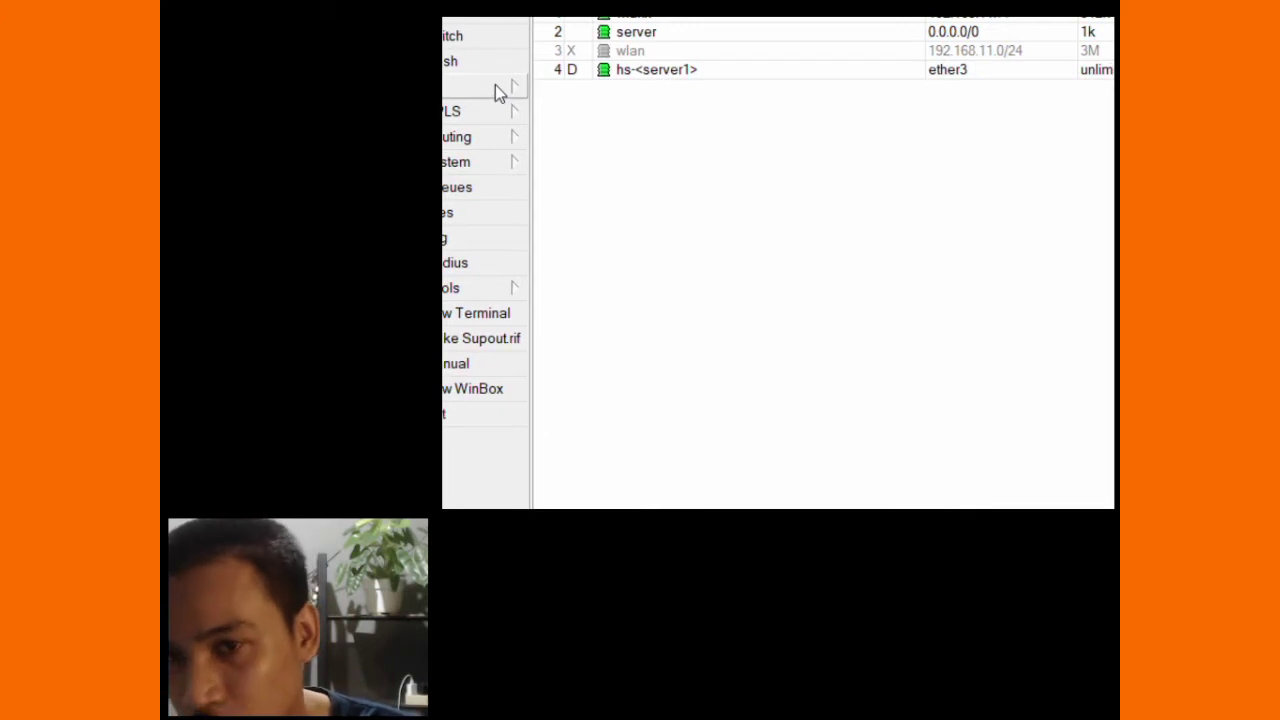
- Delete the existing "video" entry from the firewall's Layer7 protocols and close the firewall window
click(495, 84)
click(598, 288)
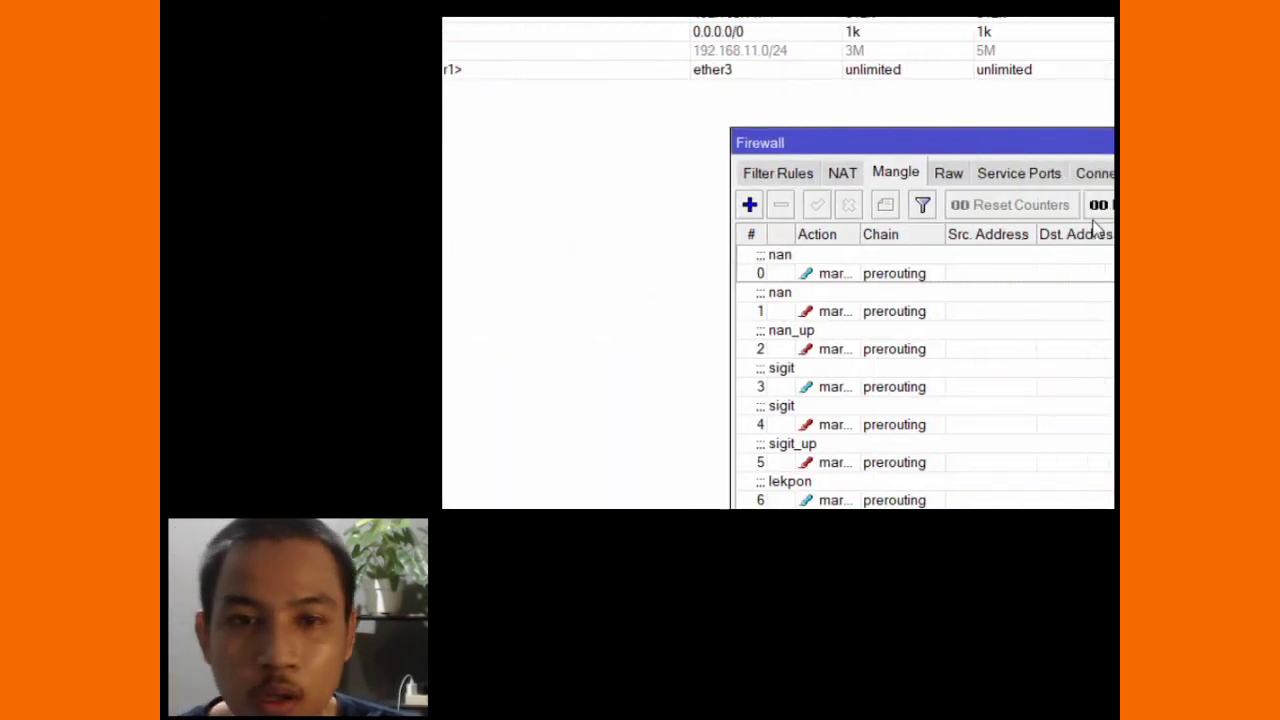
click(1062, 173)
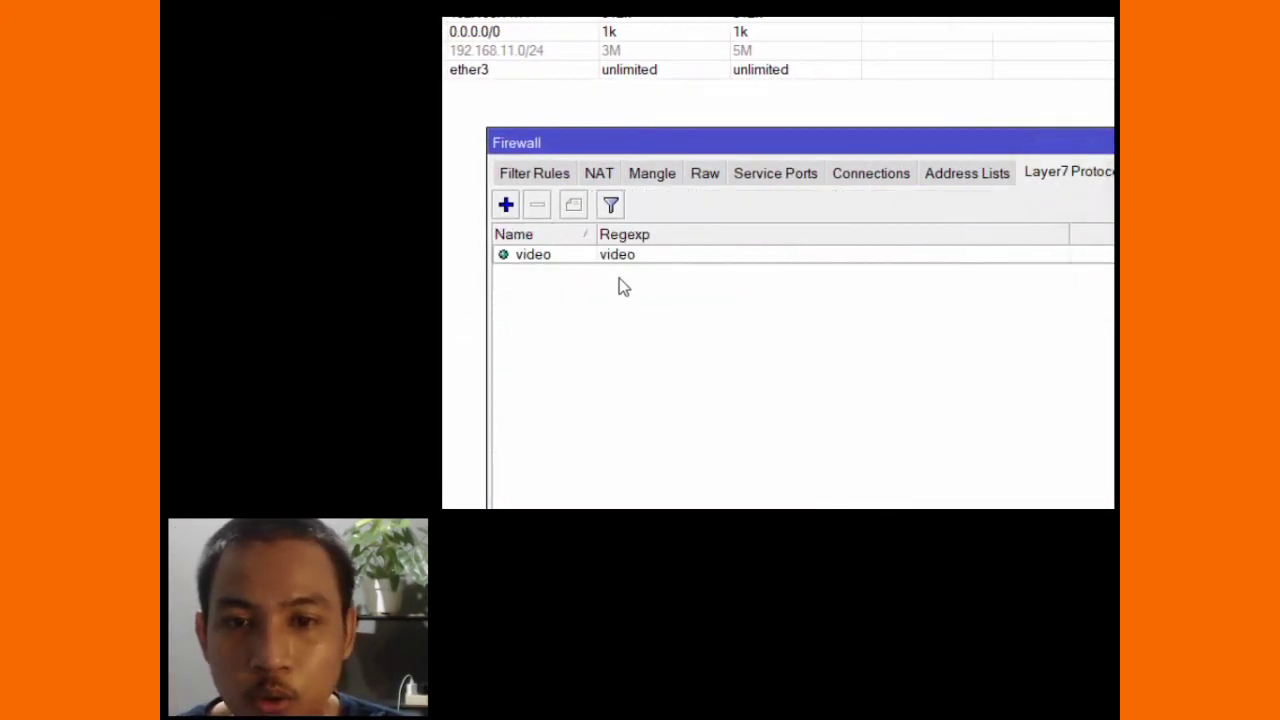
double_click(590, 256)
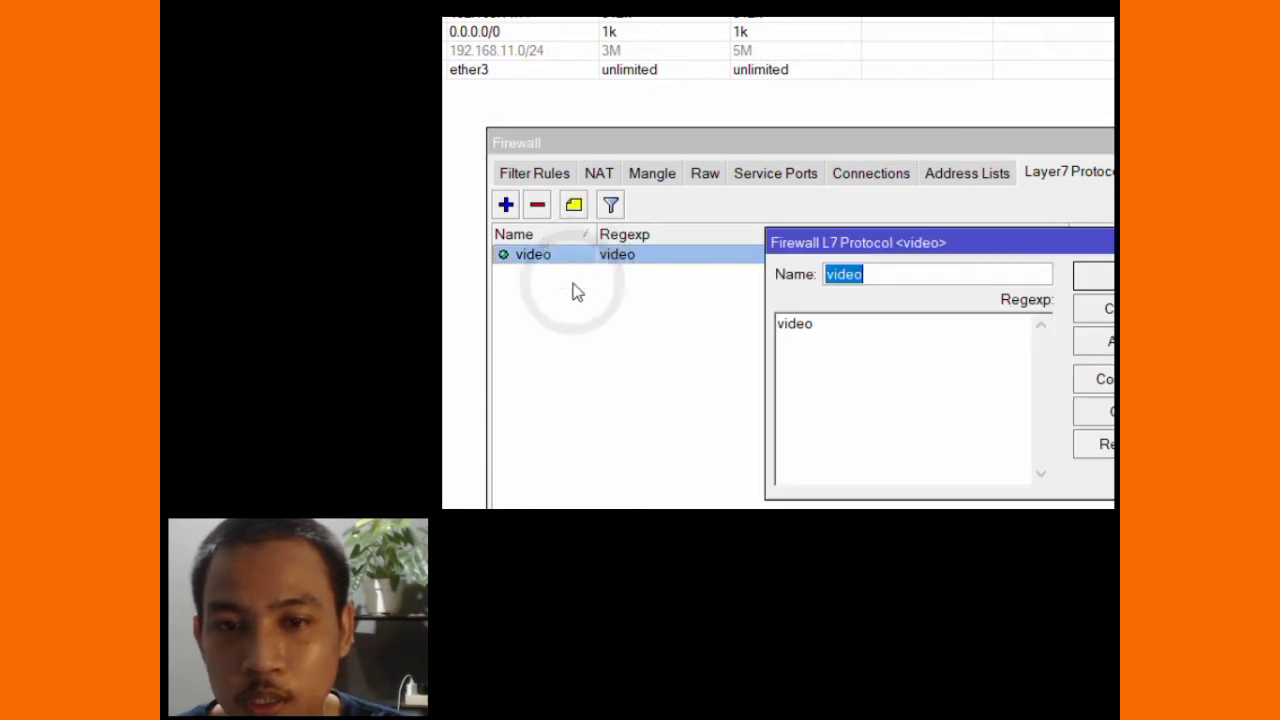
click(1054, 242)
click(491, 206)
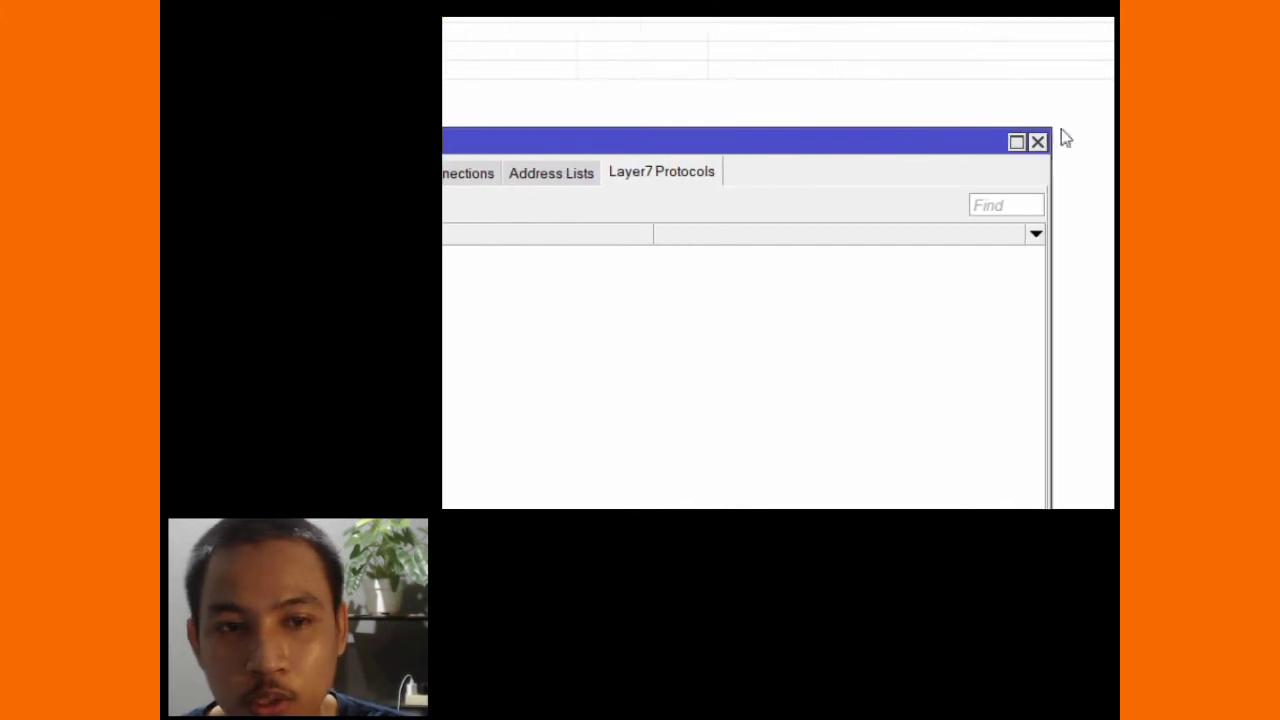
click(1040, 143)
- Add a firewall Layer7 protocol named "trafik-video" with the regexp "video"
click(492, 92)
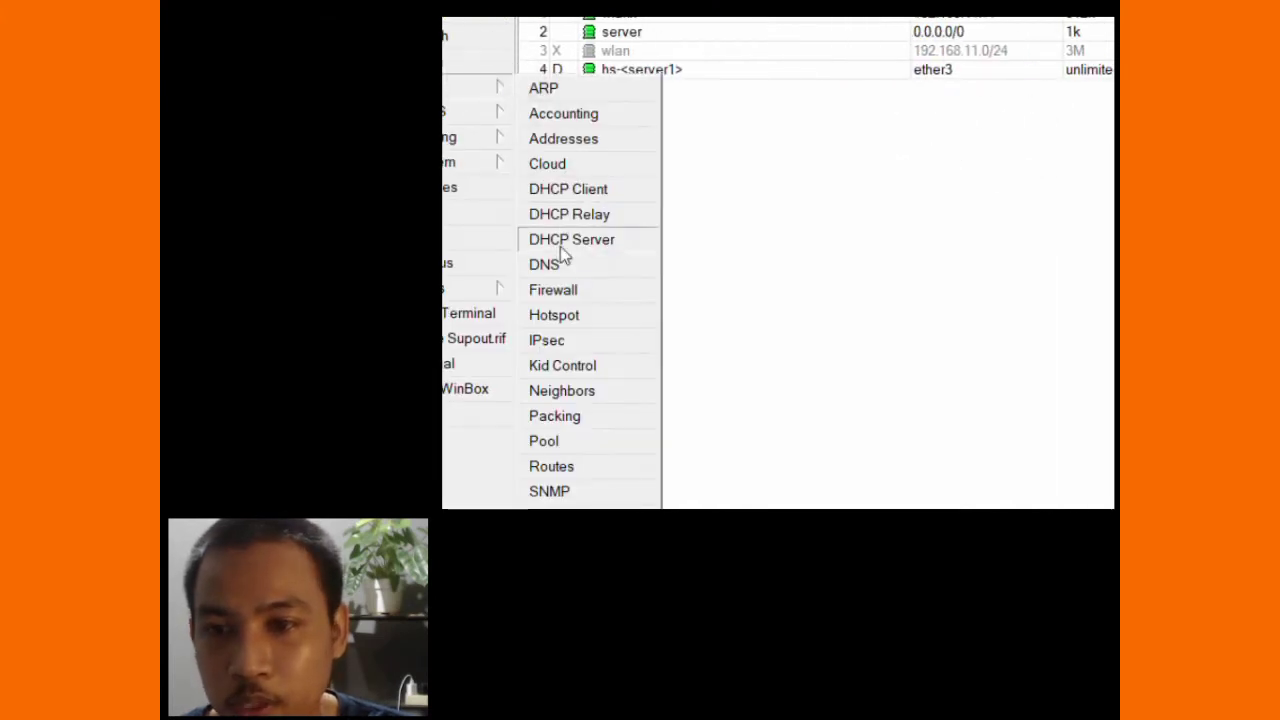
click(565, 288)
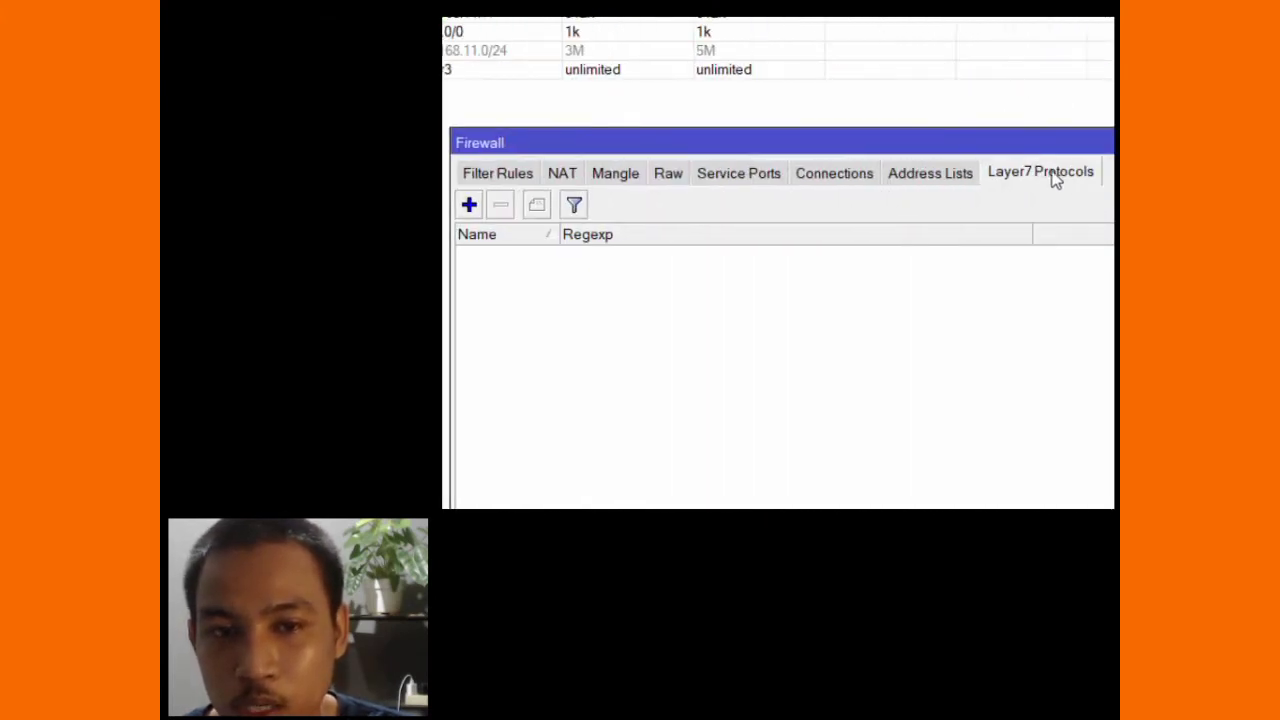
click(1052, 176)
click(505, 174)
click(1015, 178)
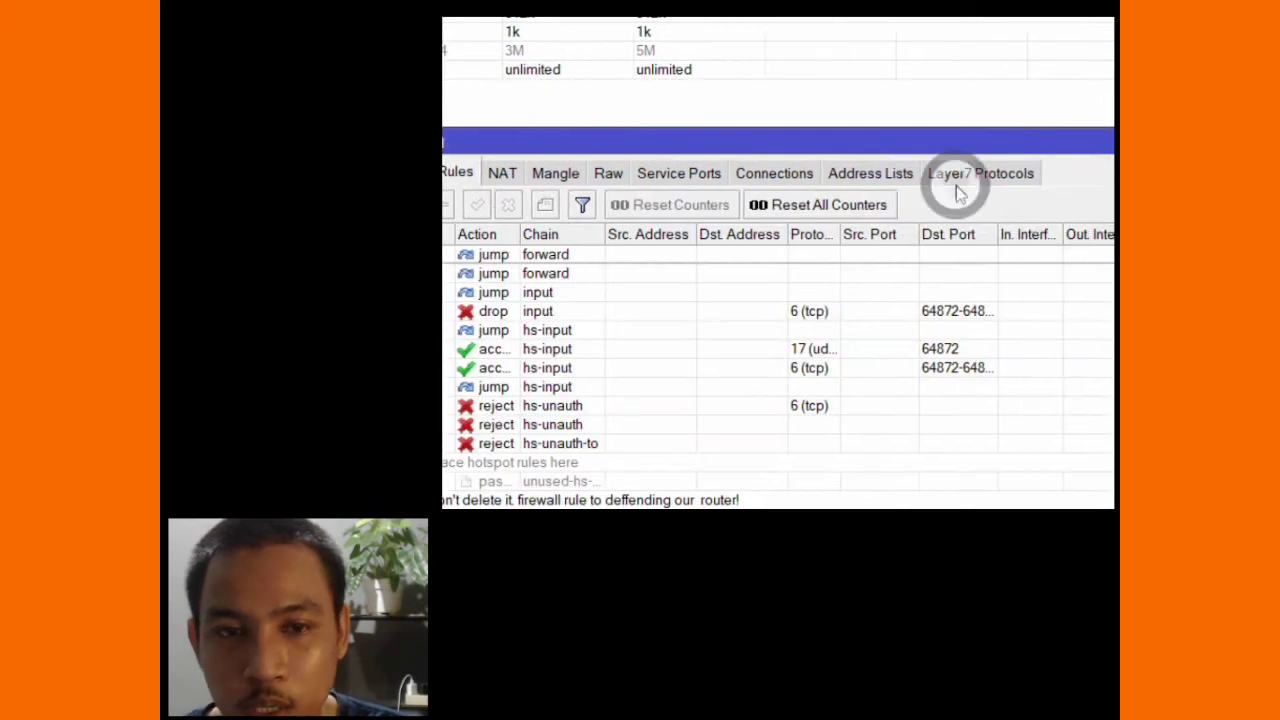
click(490, 205)
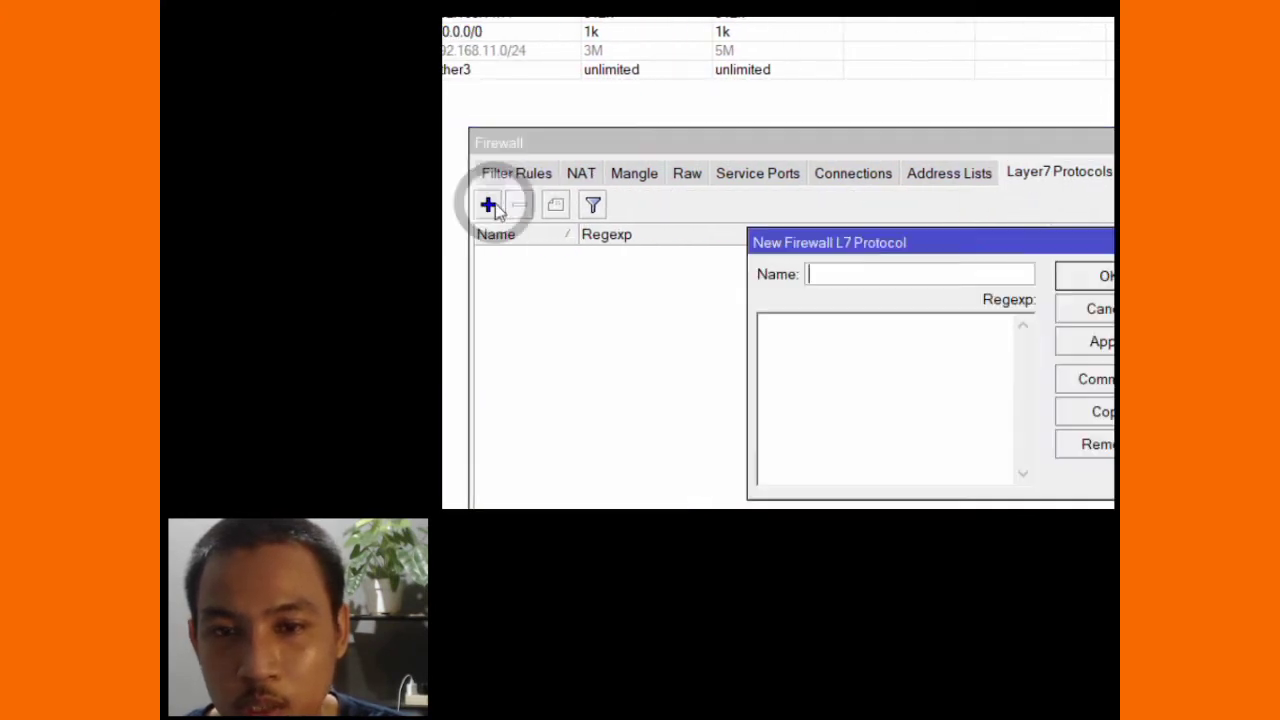
click(830, 274)
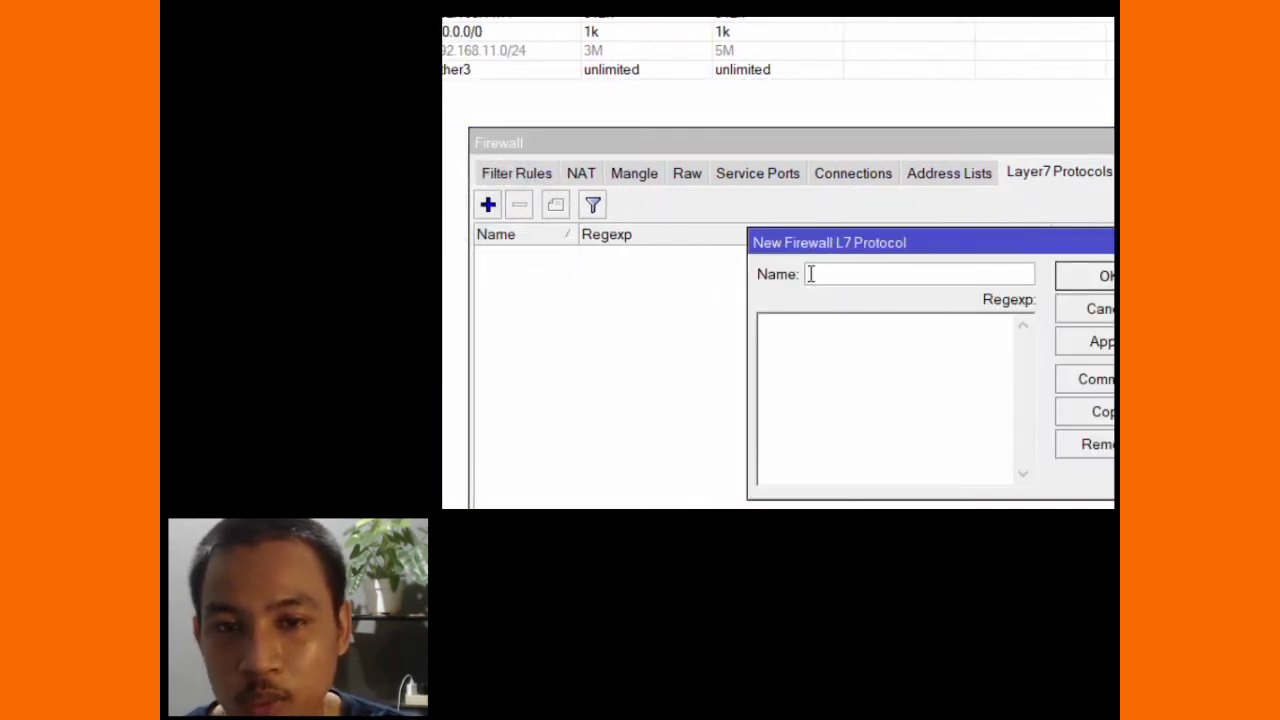
text(trafik-video)
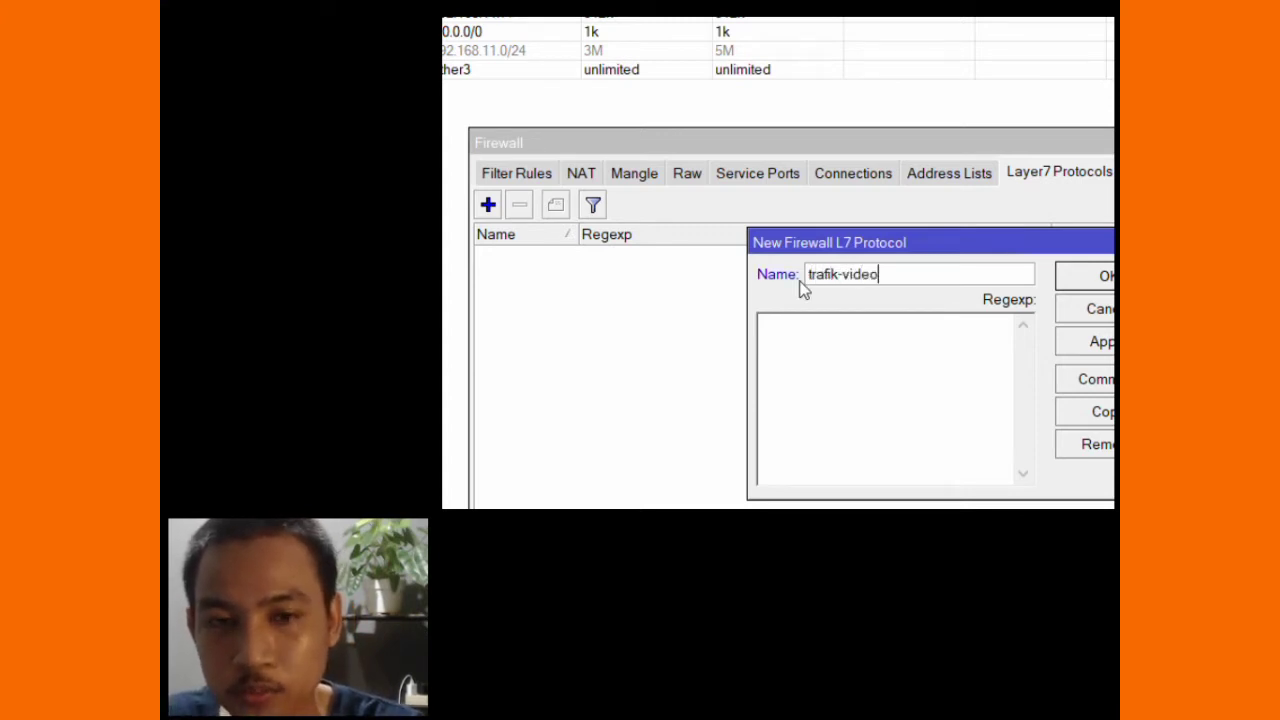
click(809, 343)
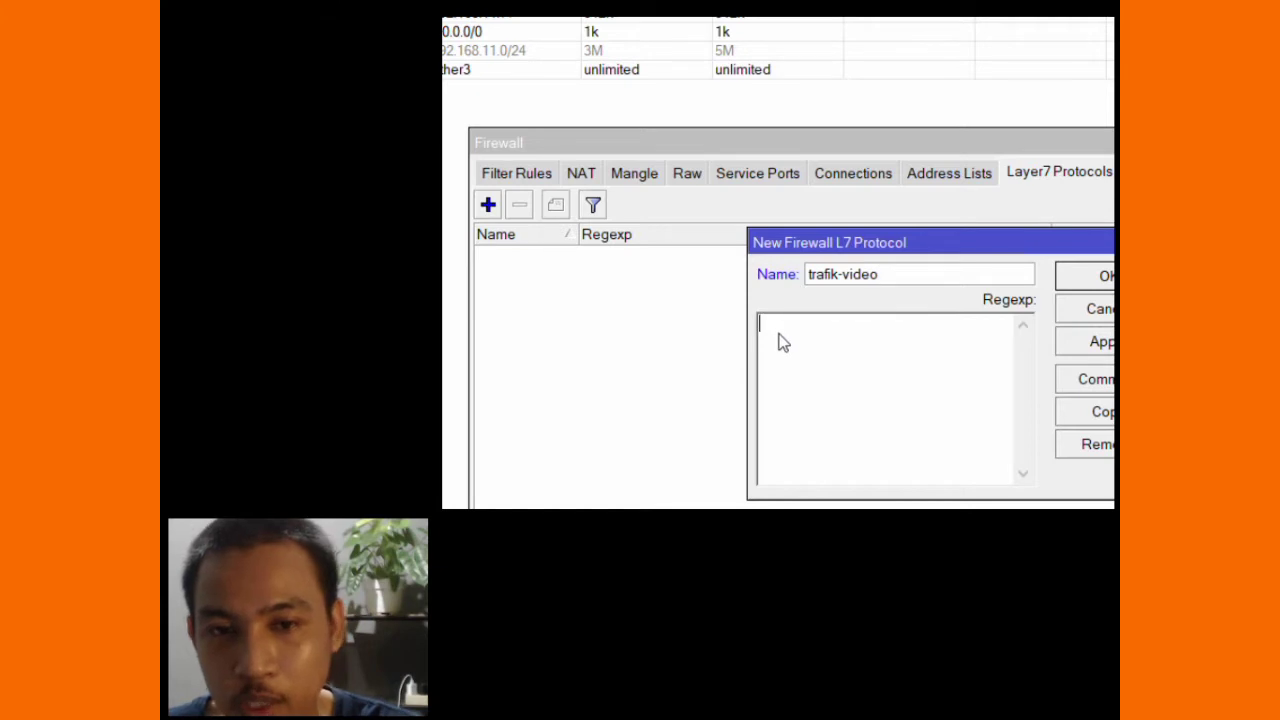
text(video)
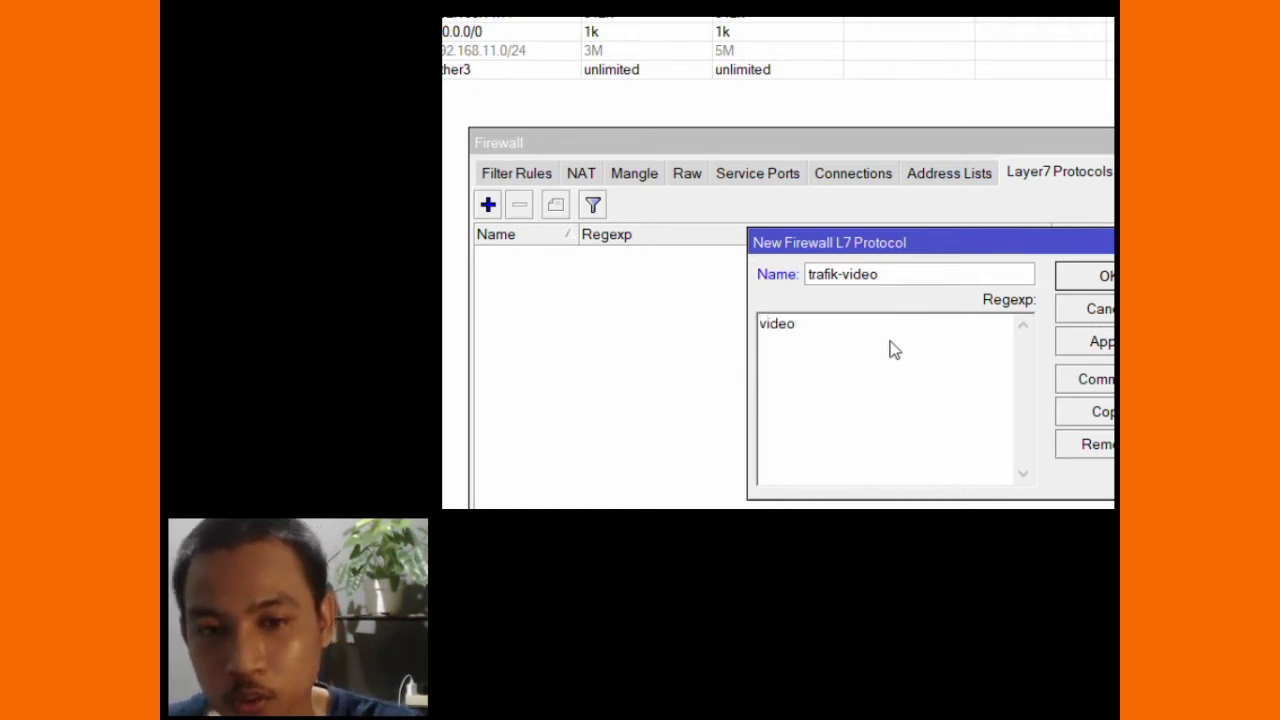
click(1100, 274)
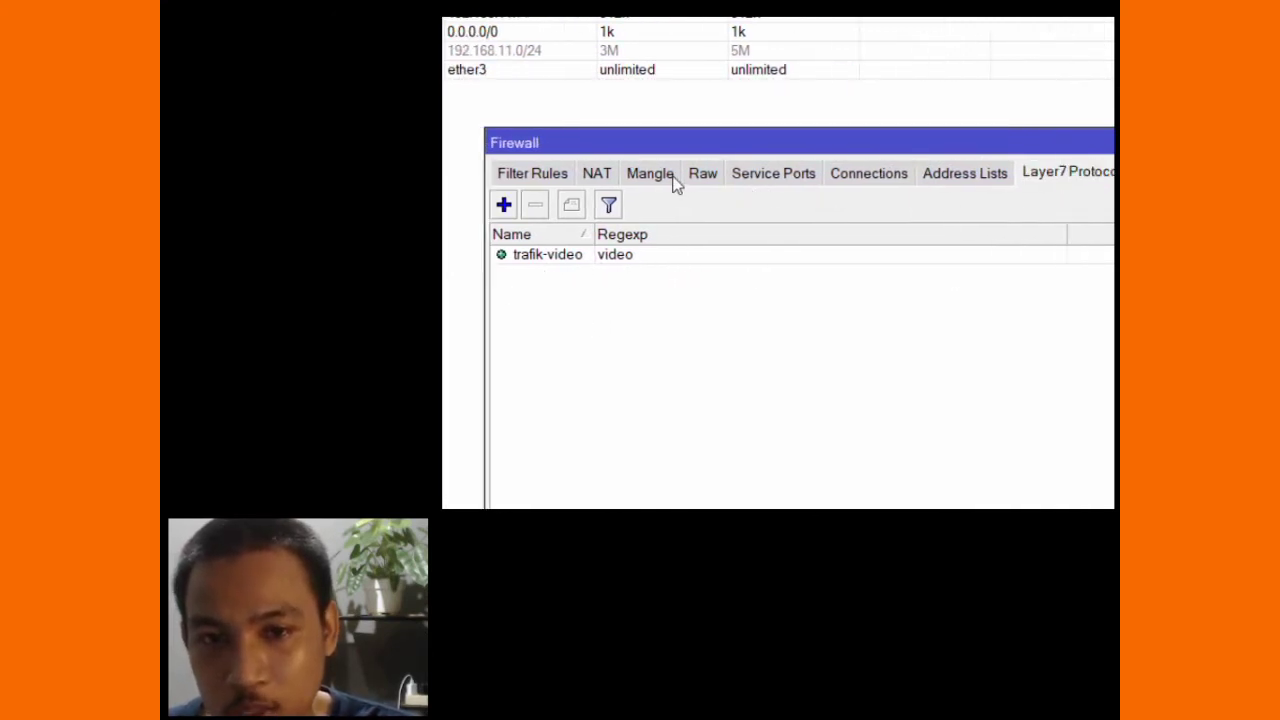
- Create a new firewall mangle rule in the prerouting chain that matches the Layer7 protocol trafik-video
click(664, 180)
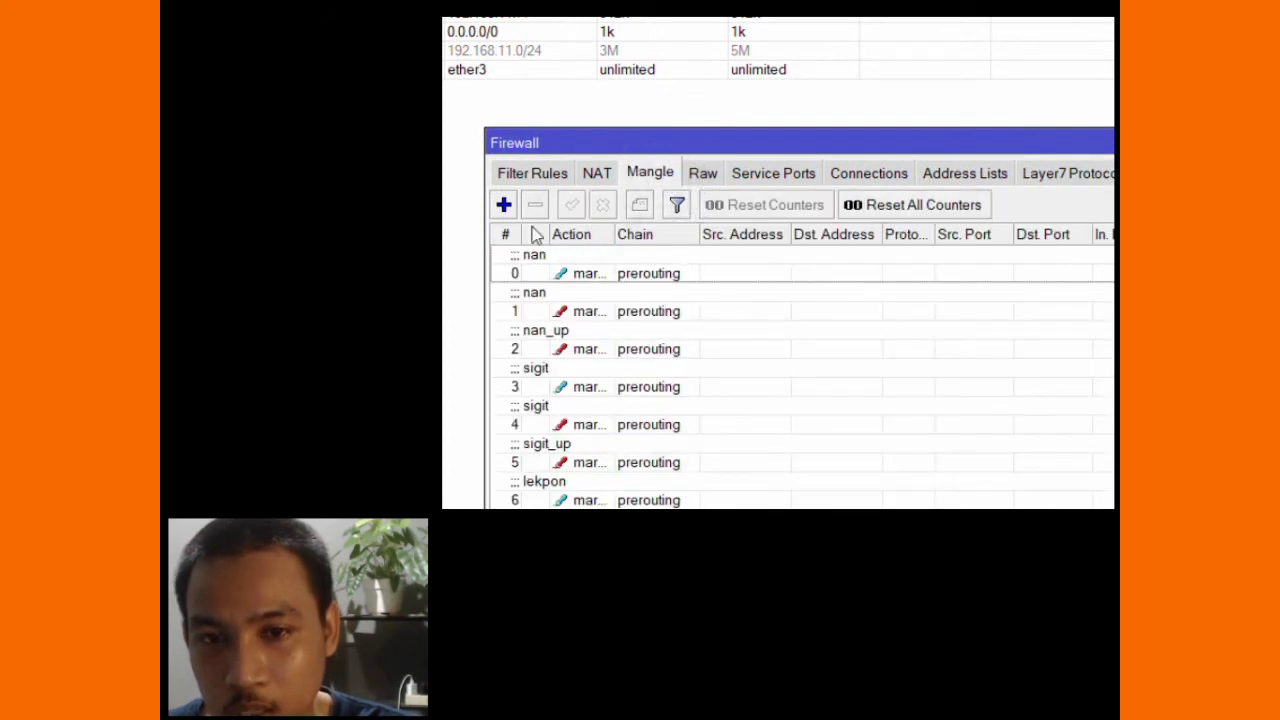
click(504, 205)
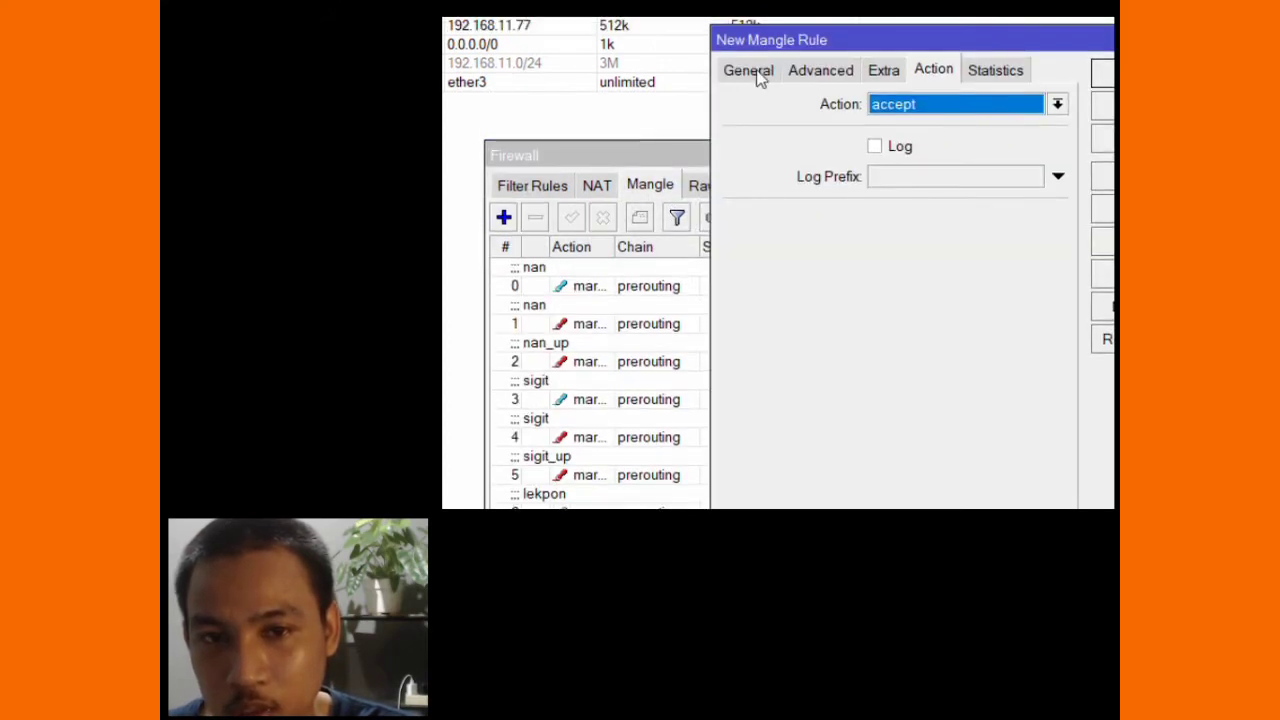
click(750, 72)
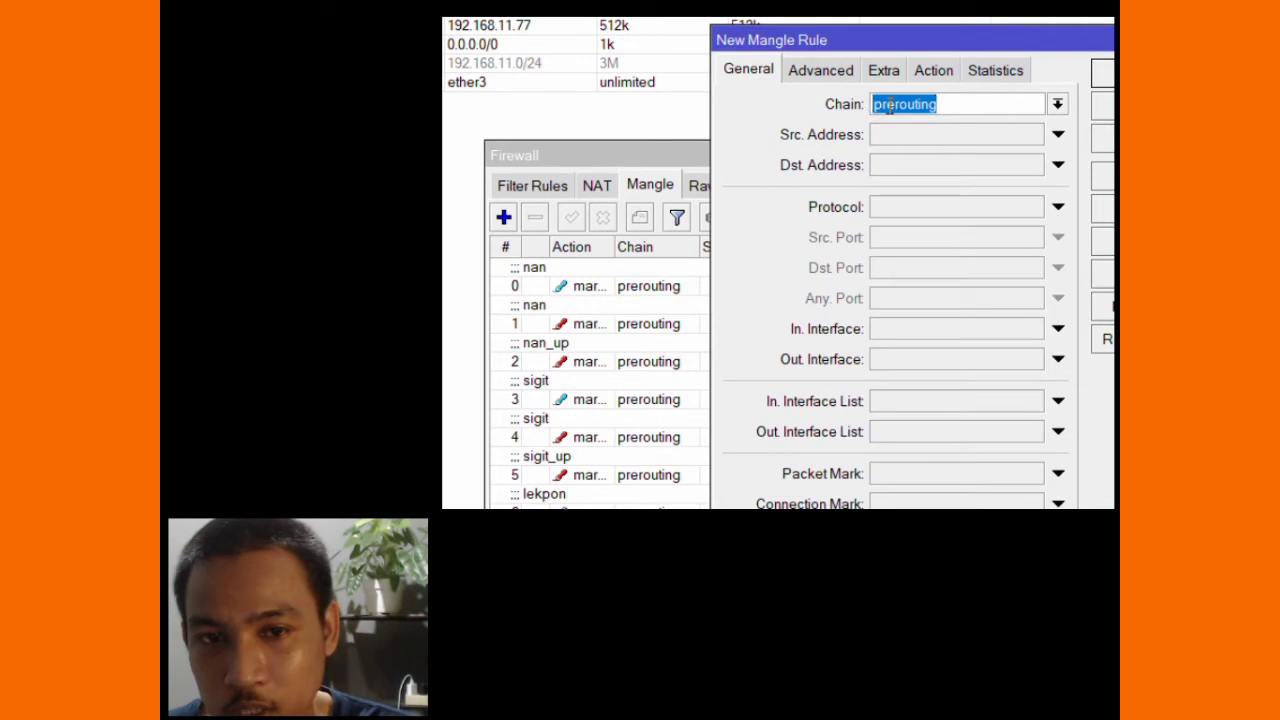
click(806, 70)
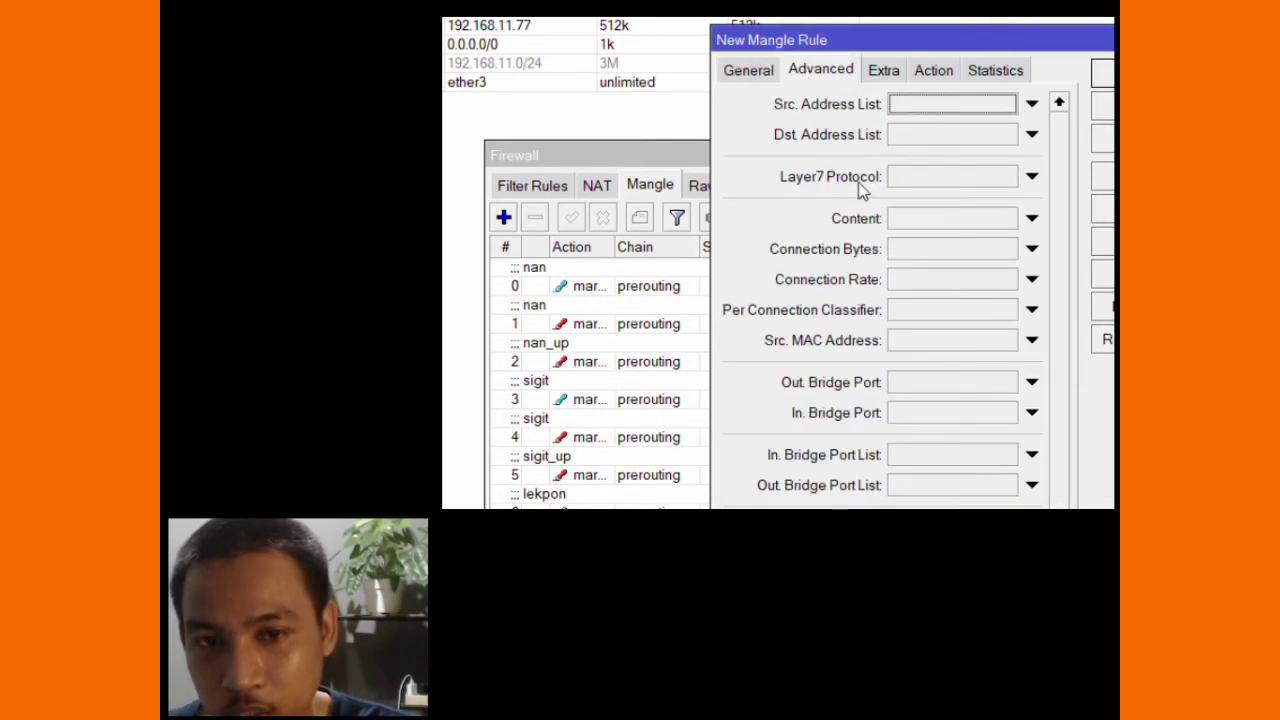
click(1007, 180)
click(1014, 180)
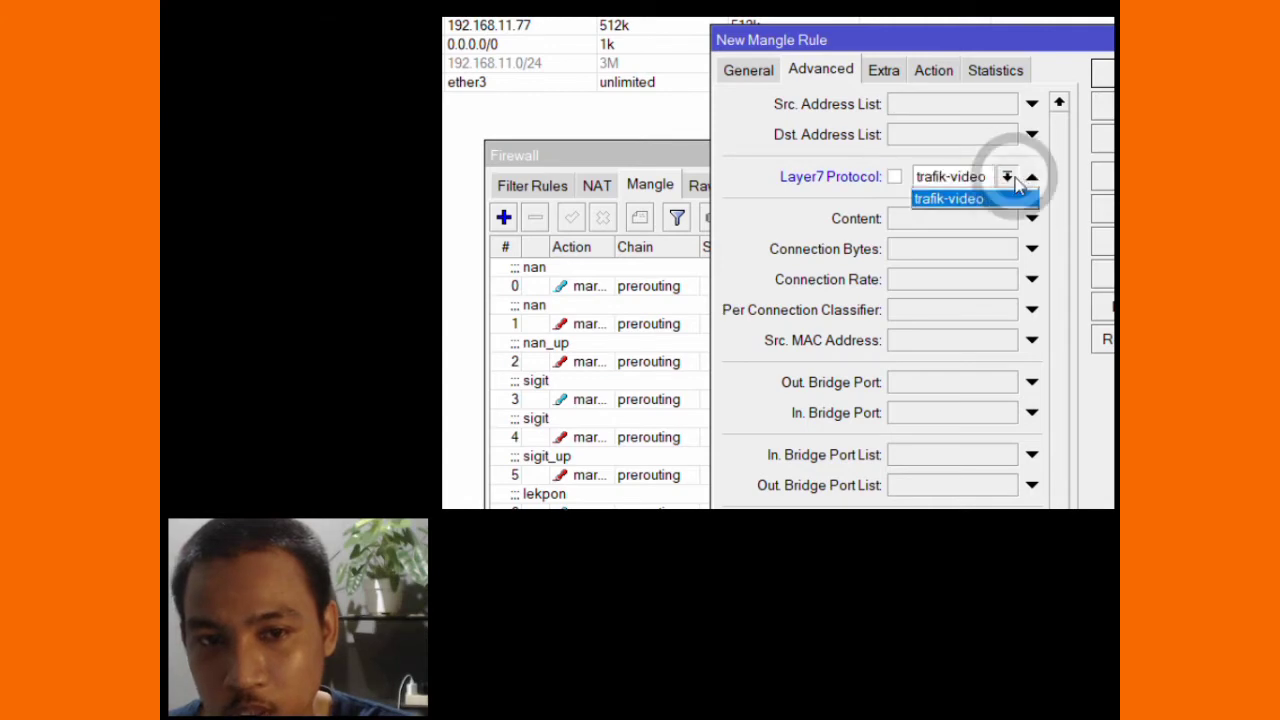
click(990, 196)
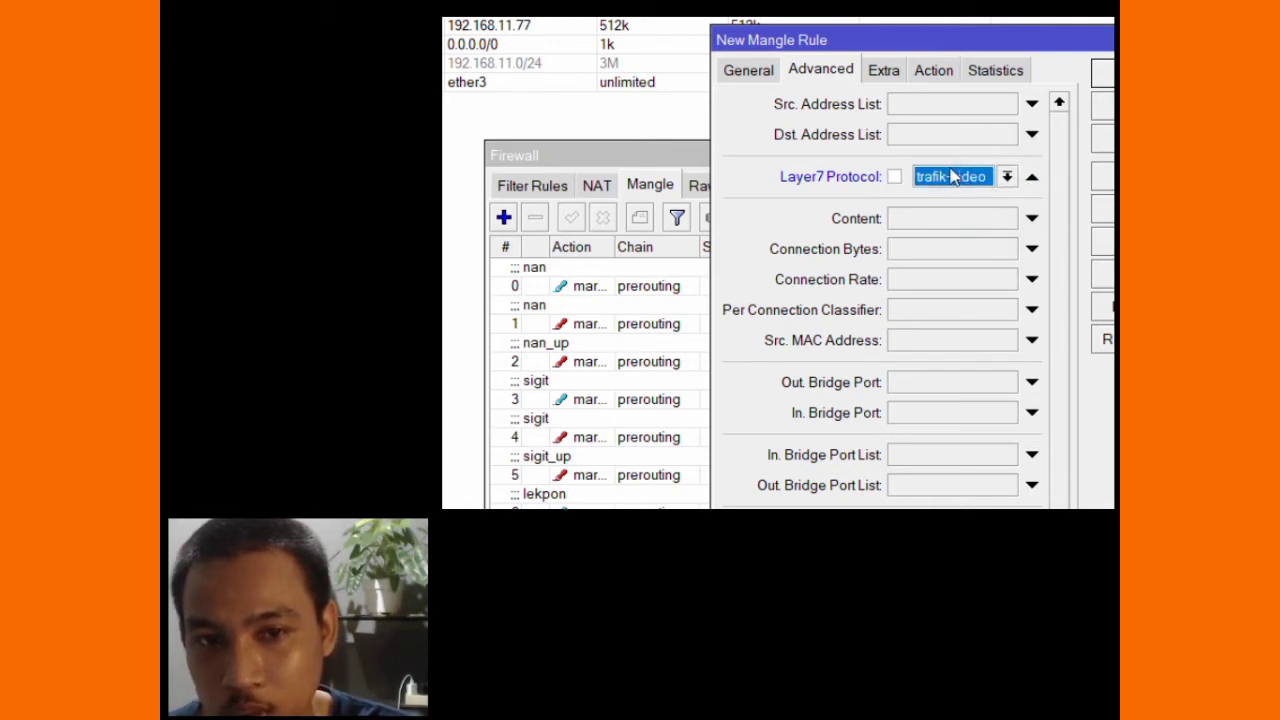
- Set the new mangle rule to mark packets with the packet mark trafik-video, save it, and move it to the top of the mangle list
click(934, 72)
click(935, 106)
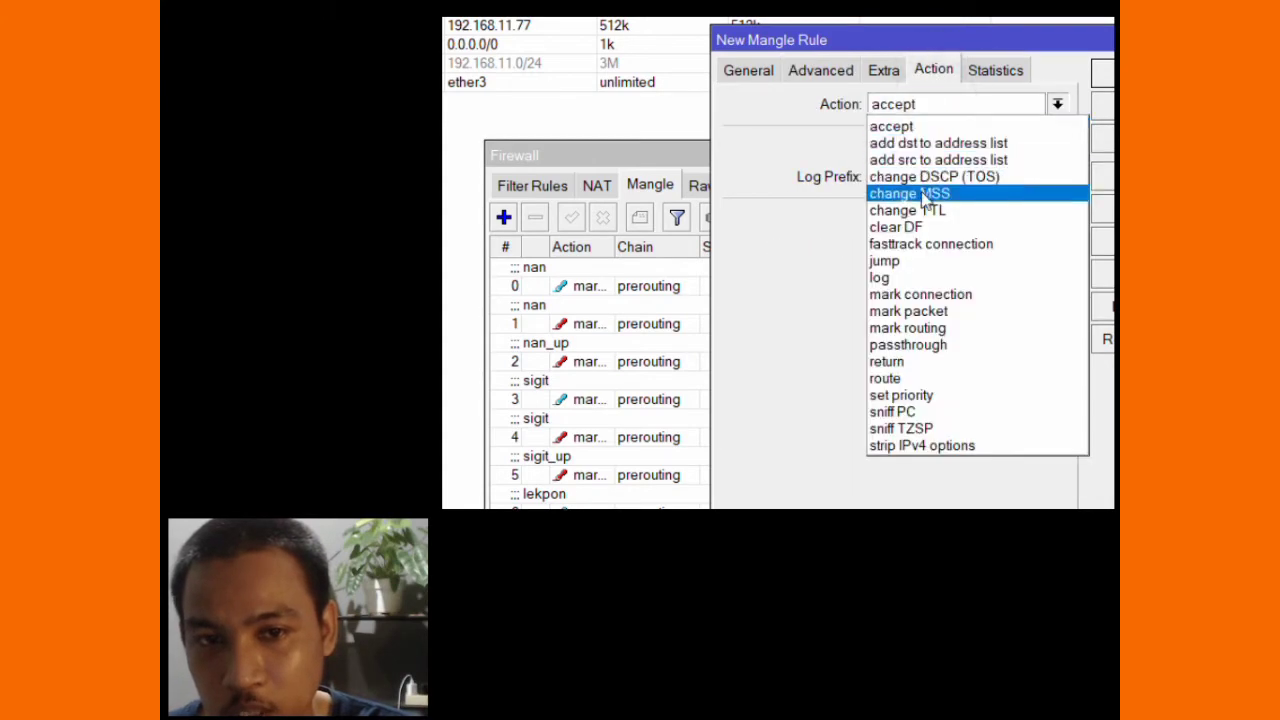
click(930, 312)
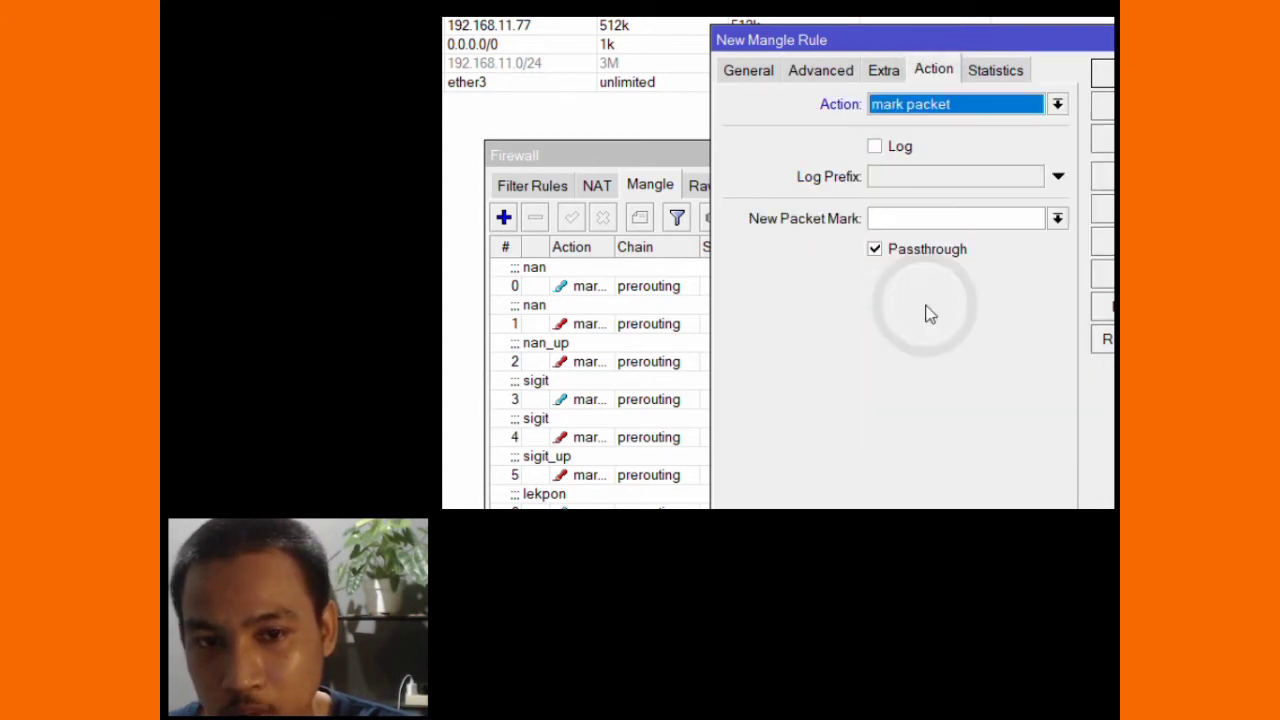
click(875, 216)
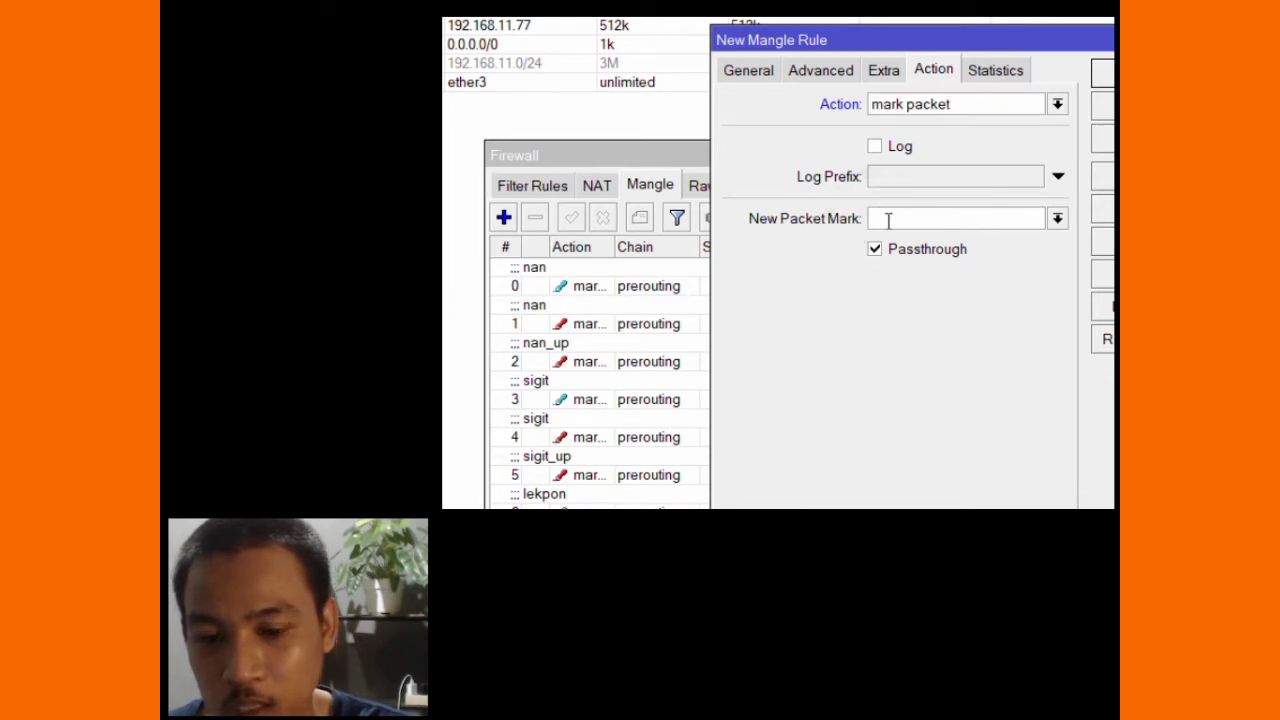
text(trank)
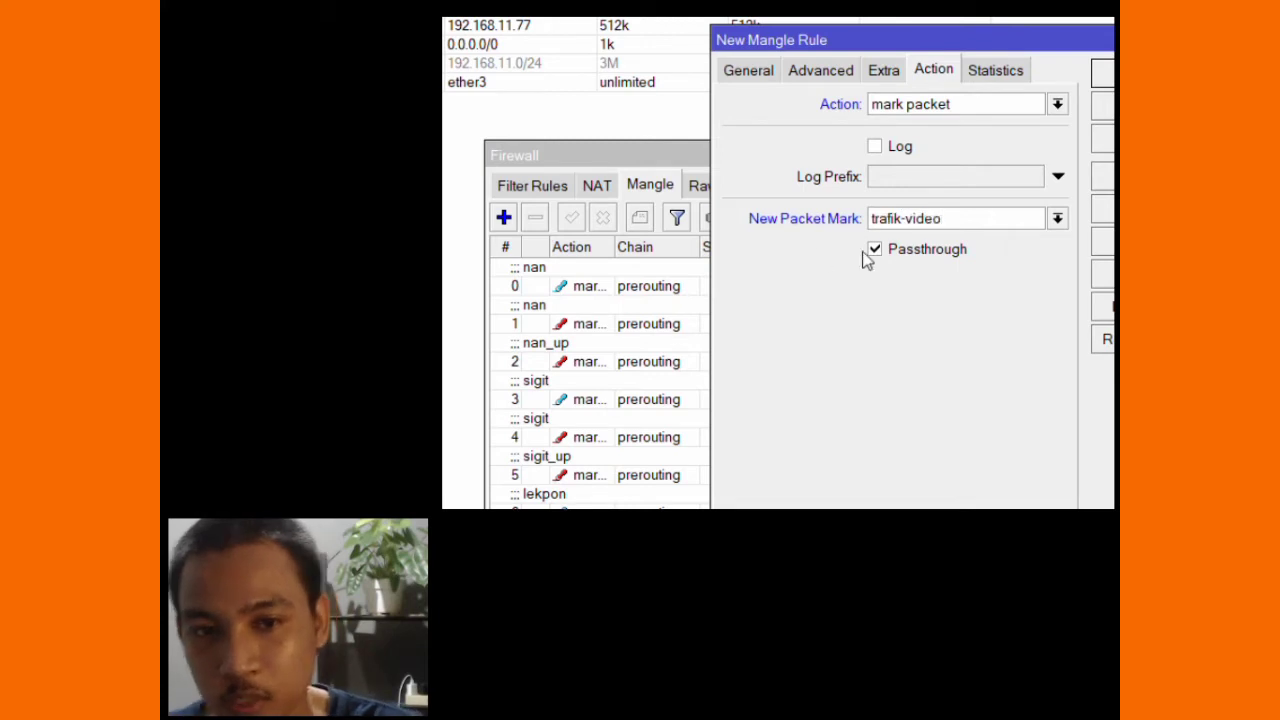
click(1063, 86)
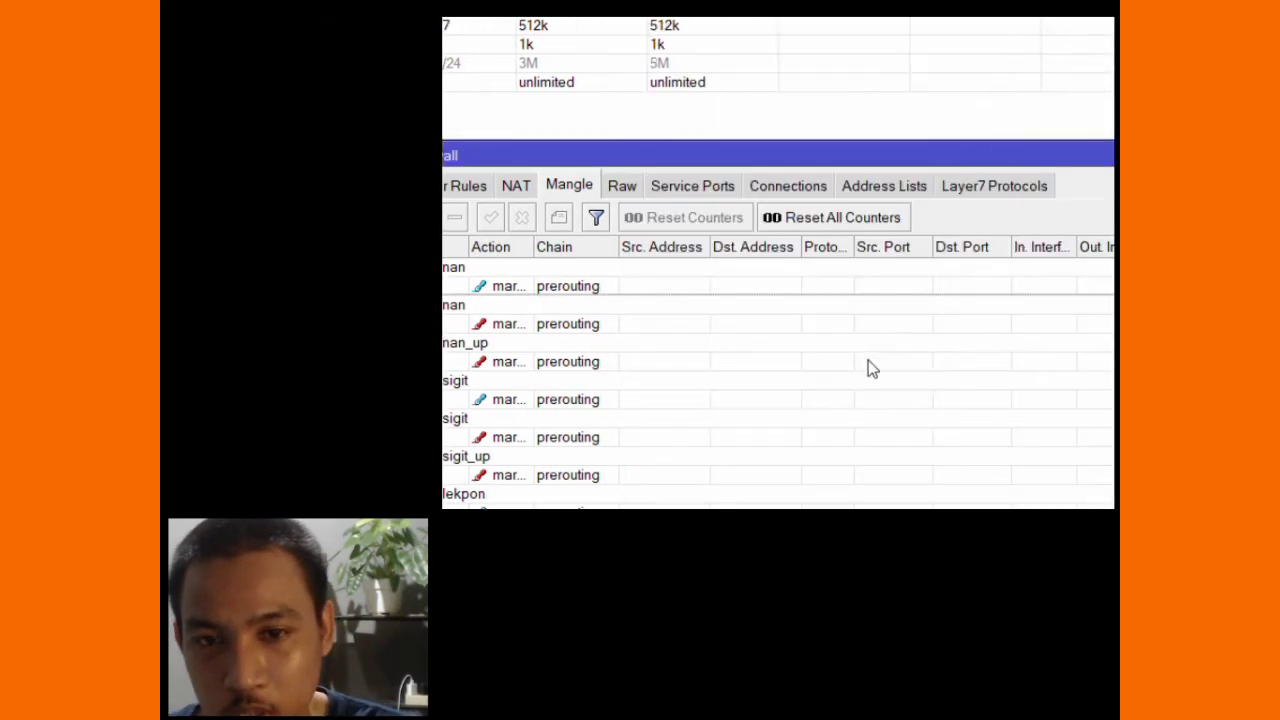
scroll(791, 462, down, 10)
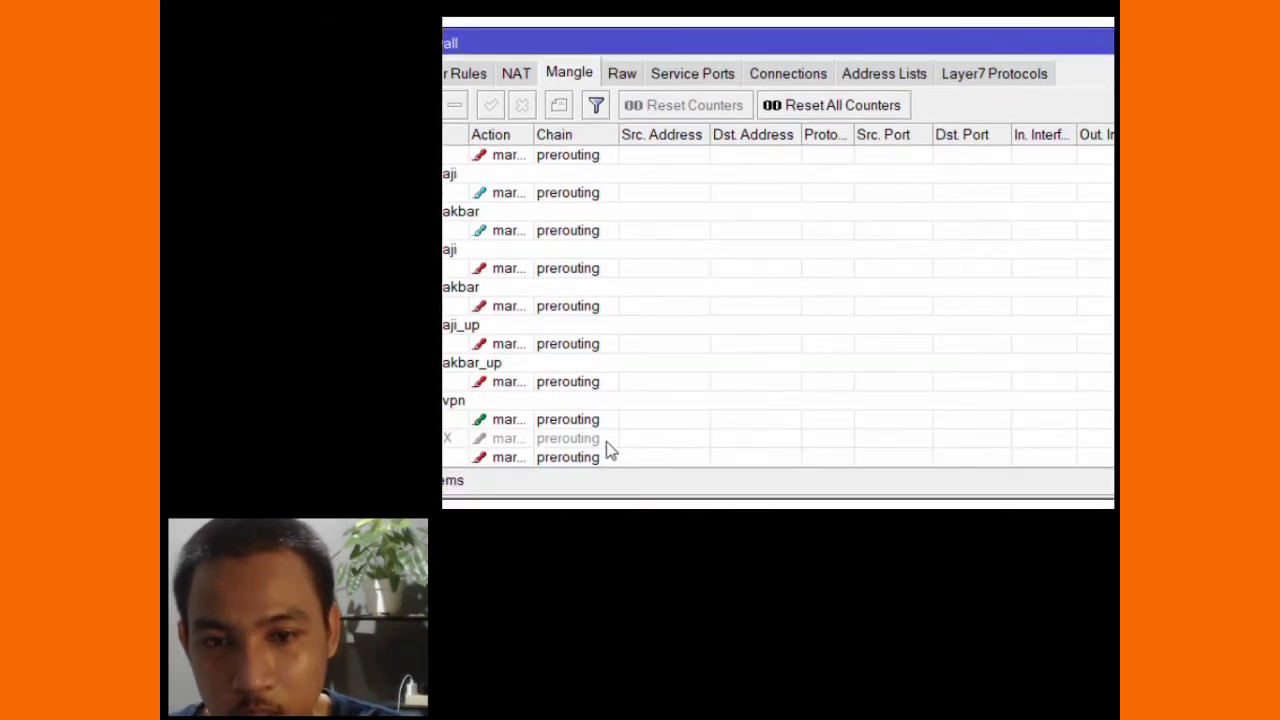
drag(610, 452, 618, 187)
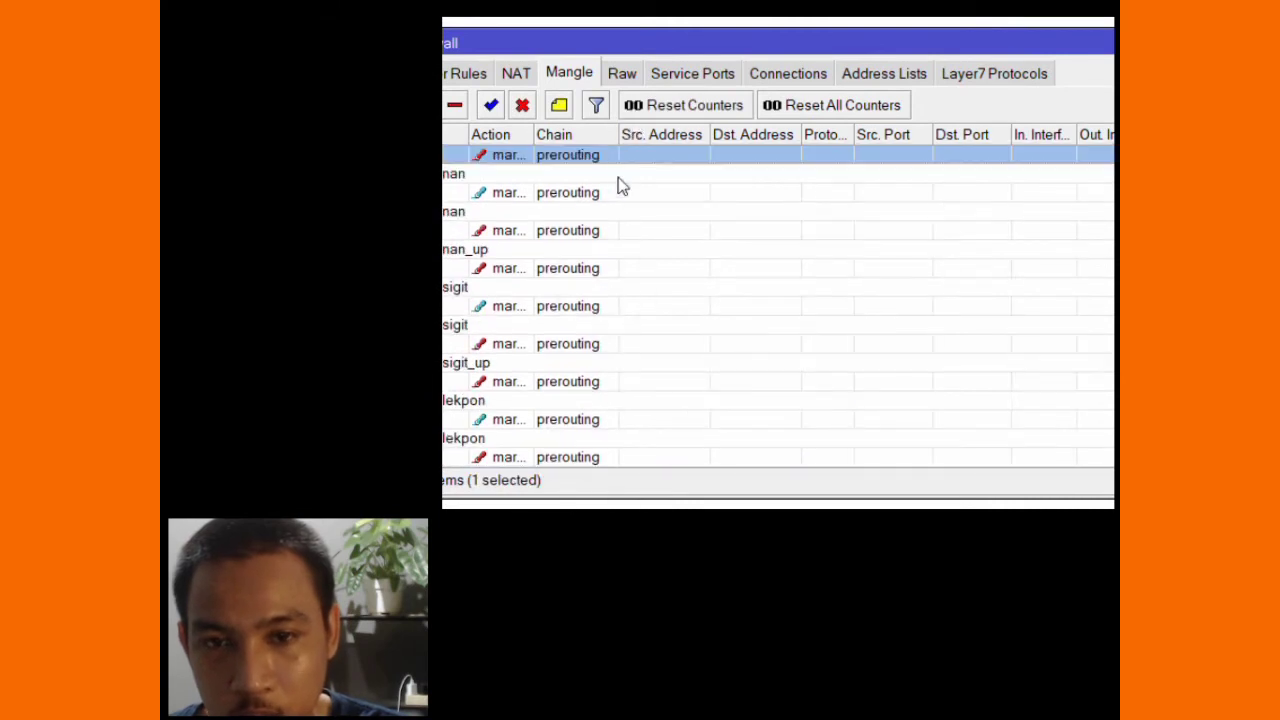
- Add the comment "mark trafik video" to the trafik-video mangle rule, then close the rule and the firewall window
double_click(626, 156)
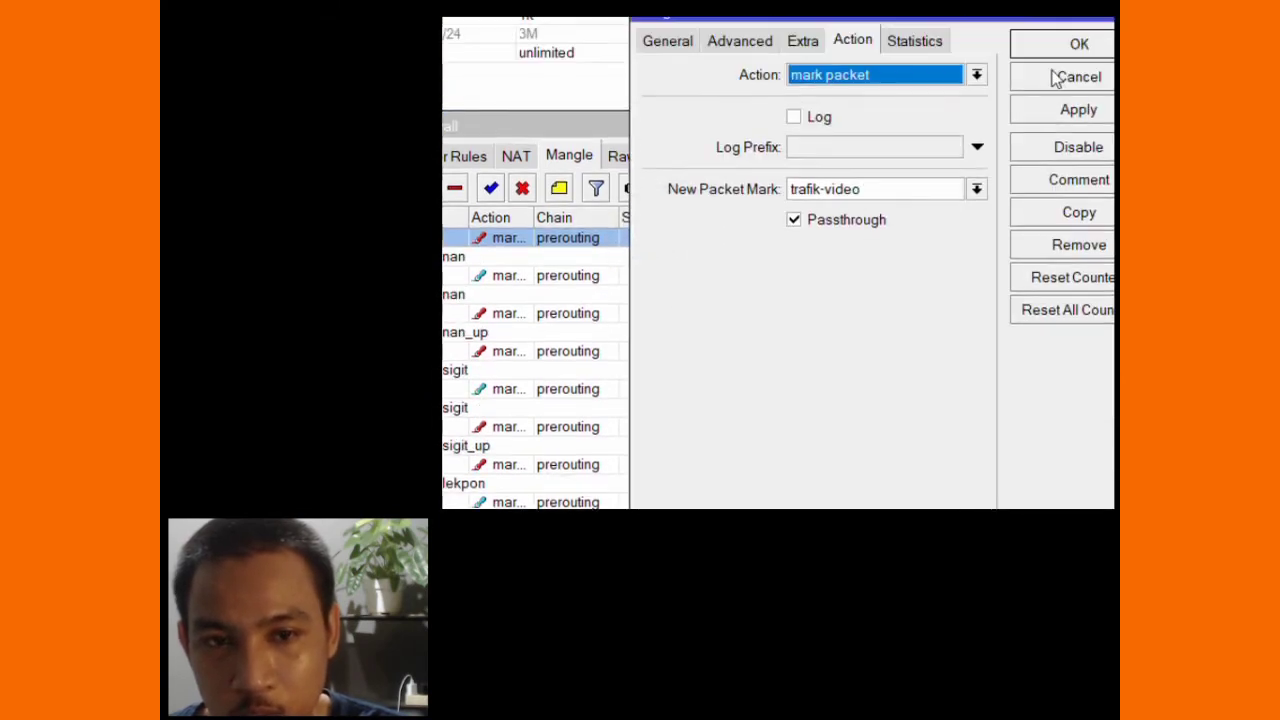
click(1033, 208)
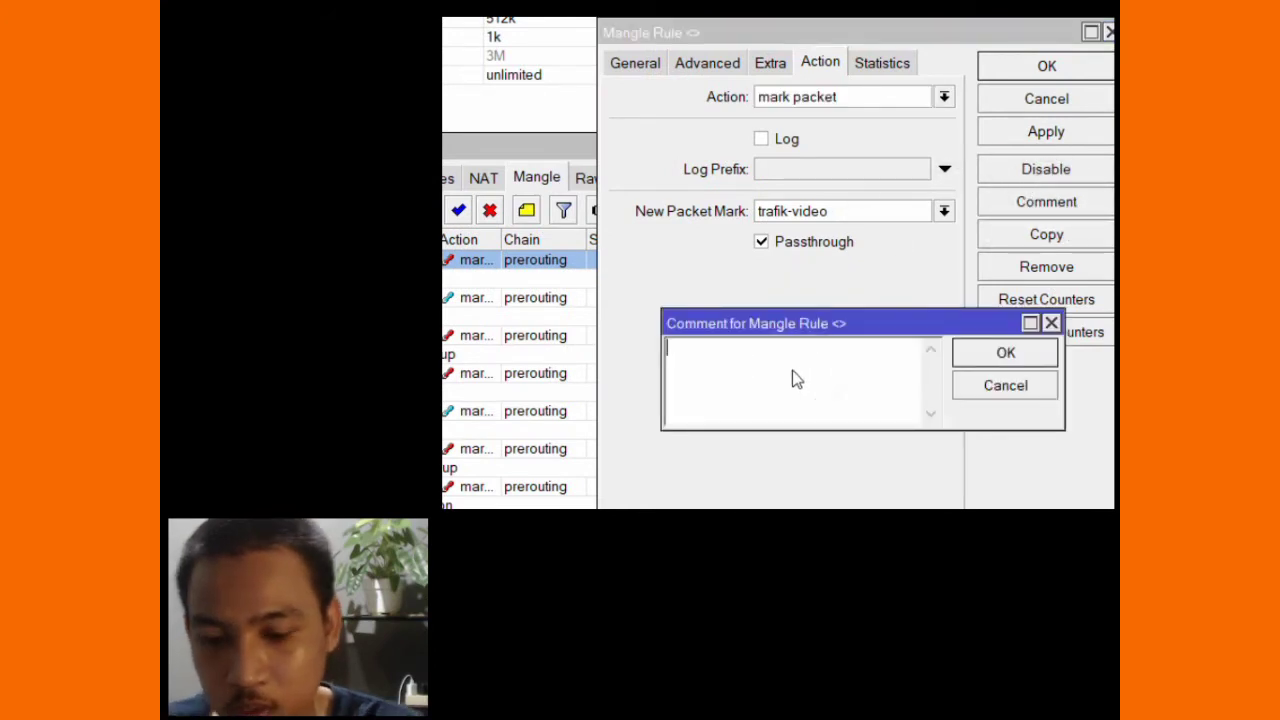
text(mark )
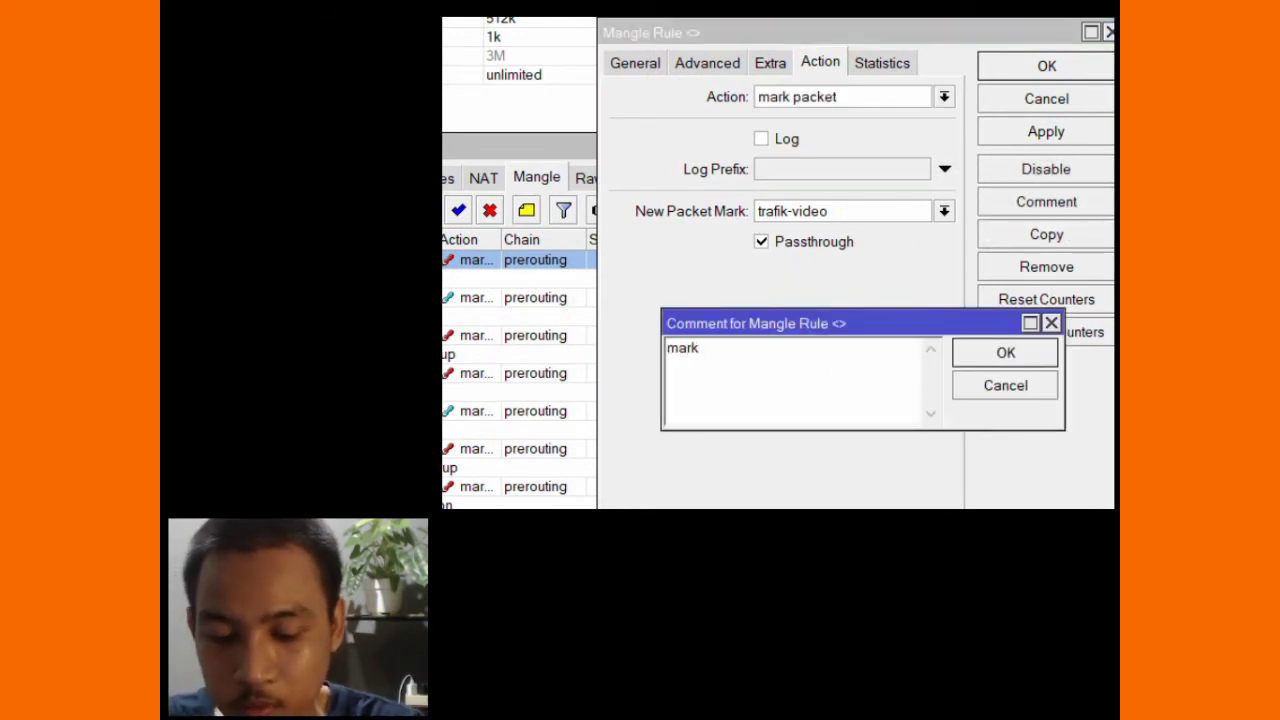
text(trafik video)
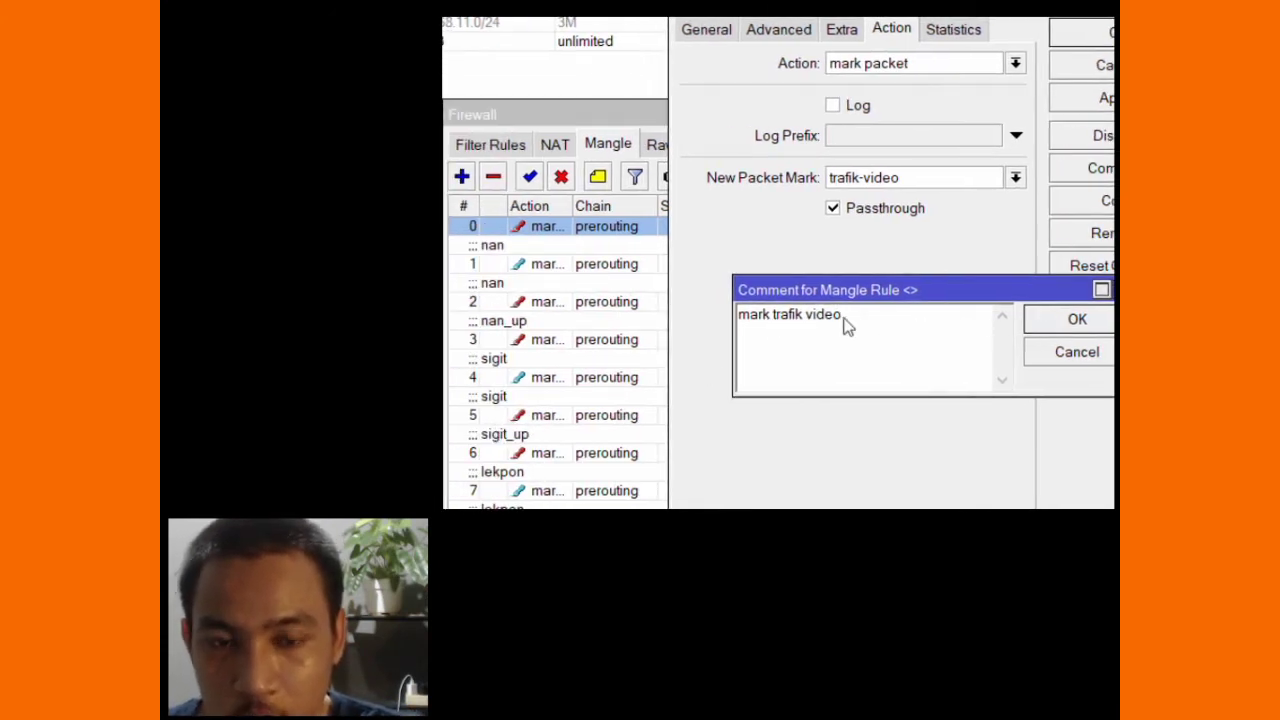
drag(860, 323, 740, 328)
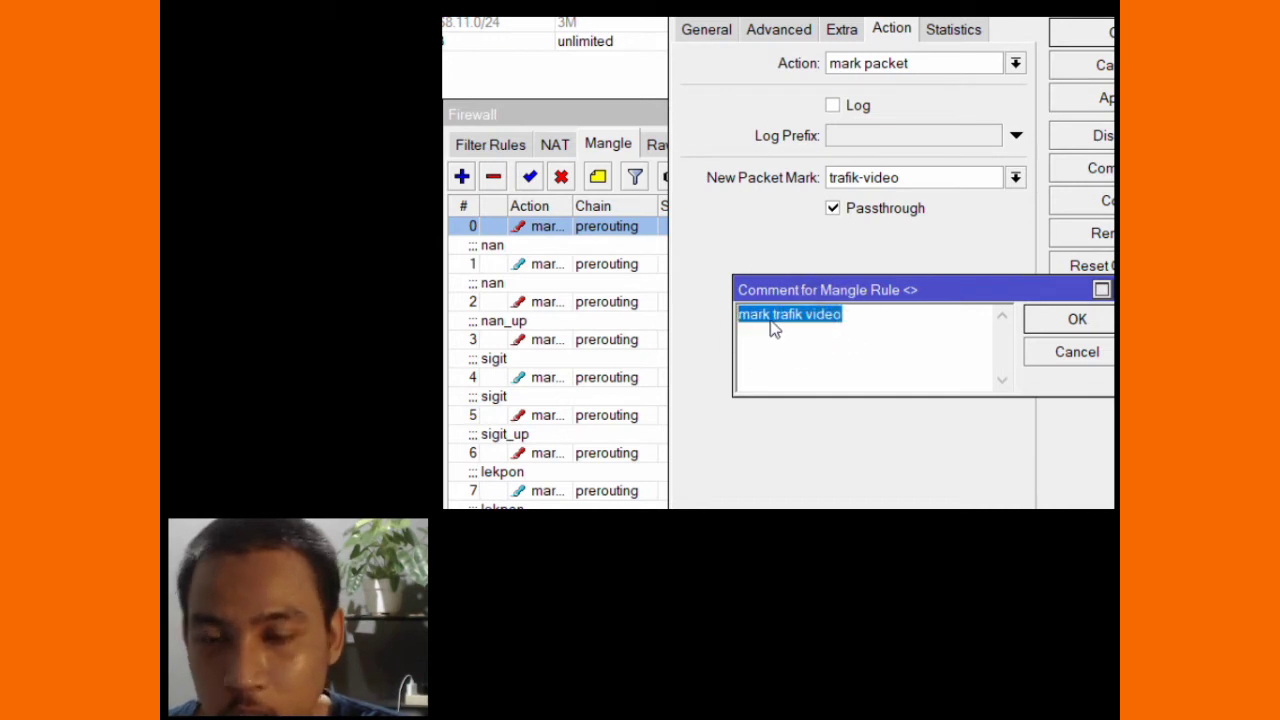
click(1060, 320)
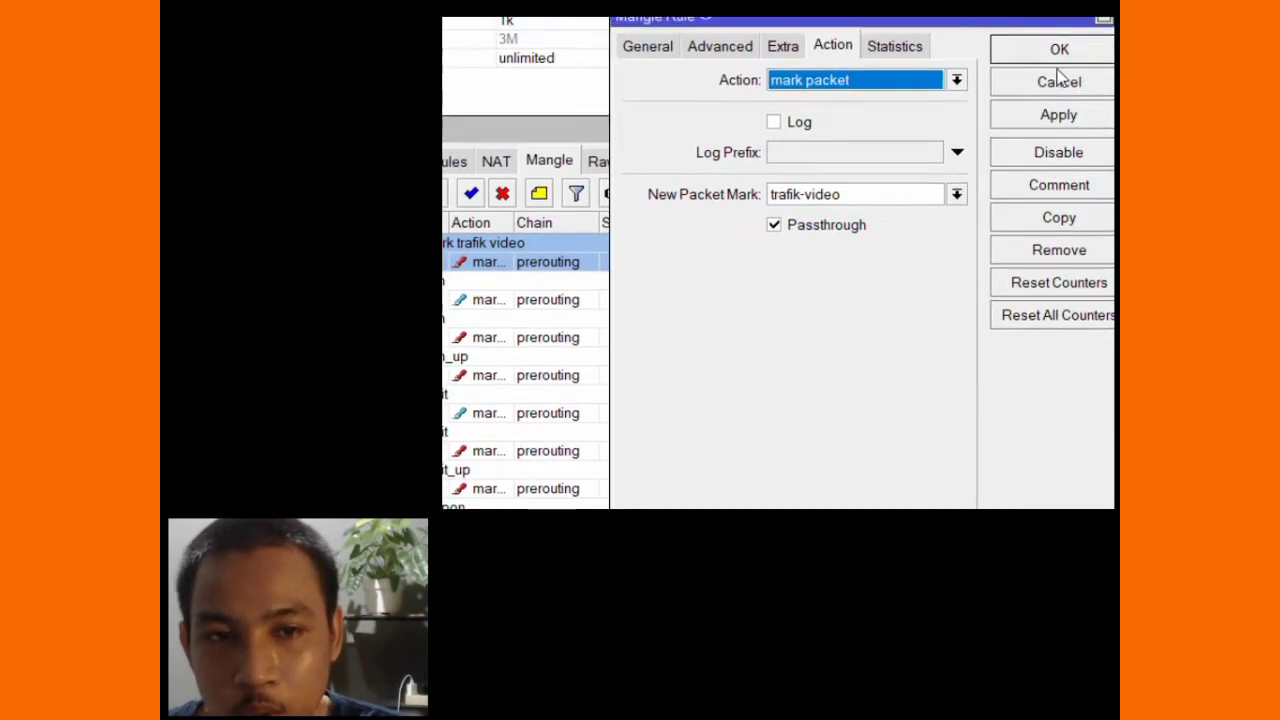
click(1100, 32)
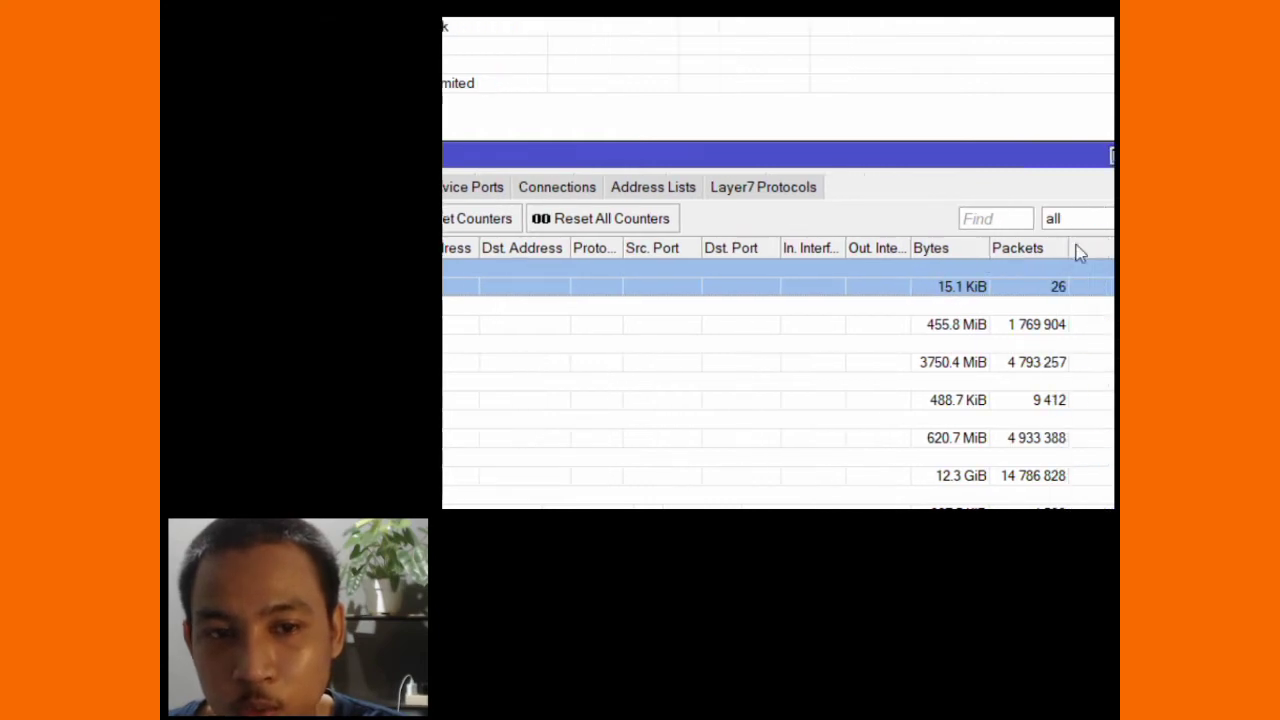
click(1065, 157)
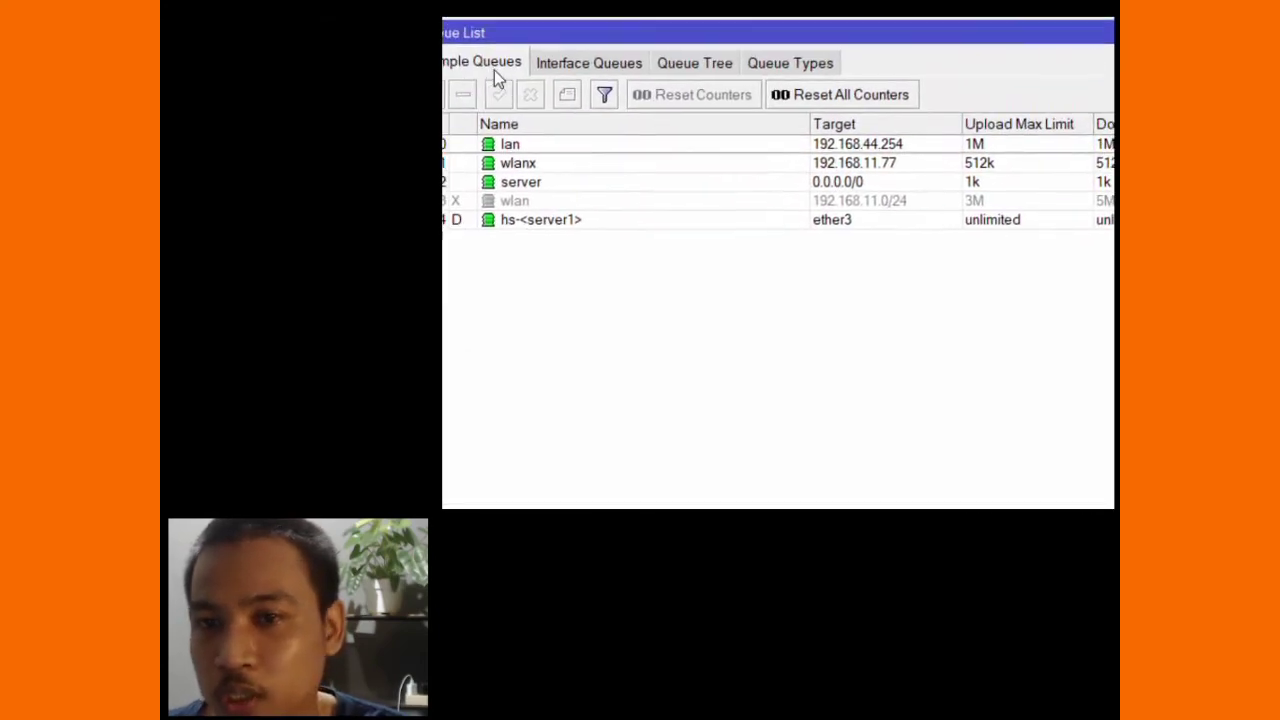
- Create a new simple queue named "trafik-video" with the target 192.168.11.74
click(515, 342)
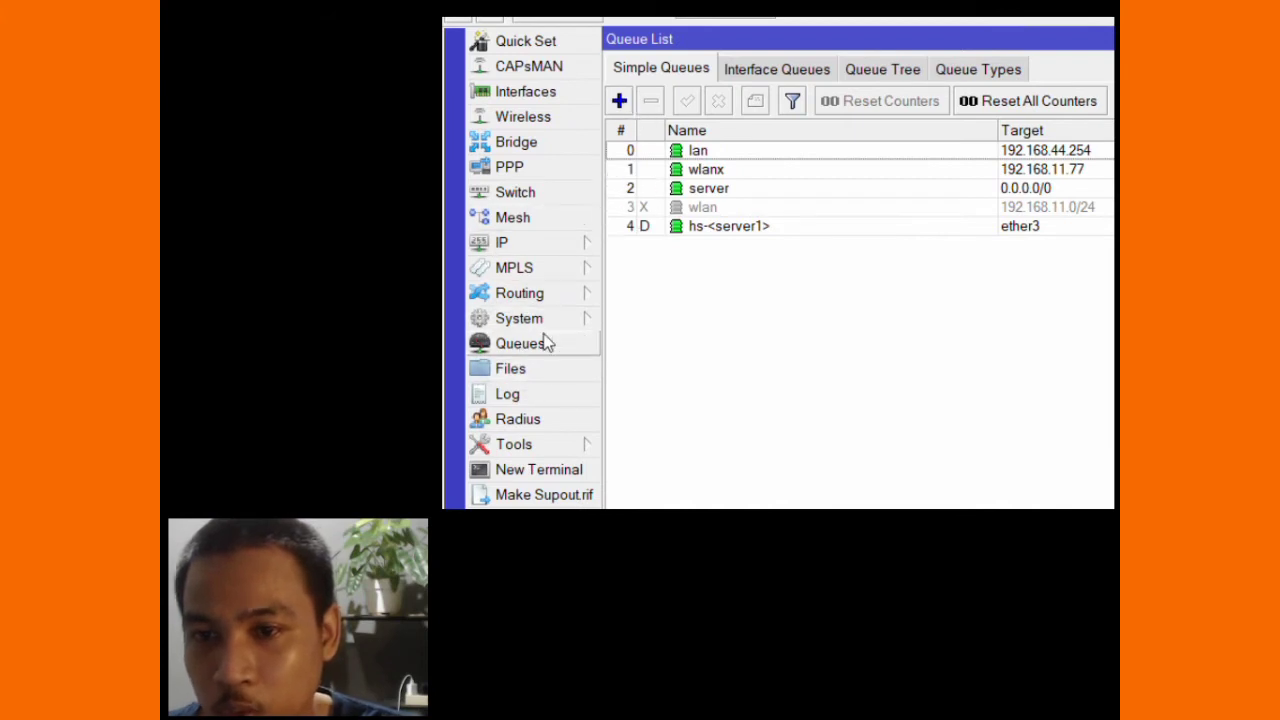
click(540, 344)
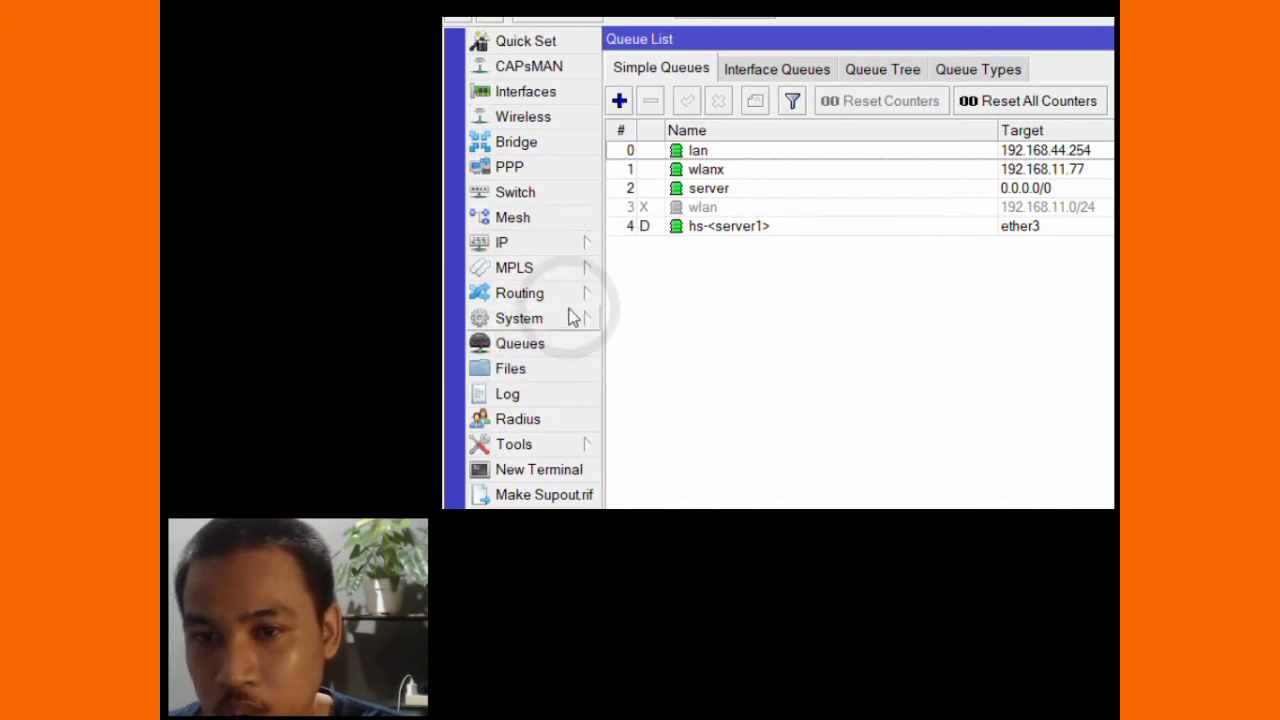
click(632, 102)
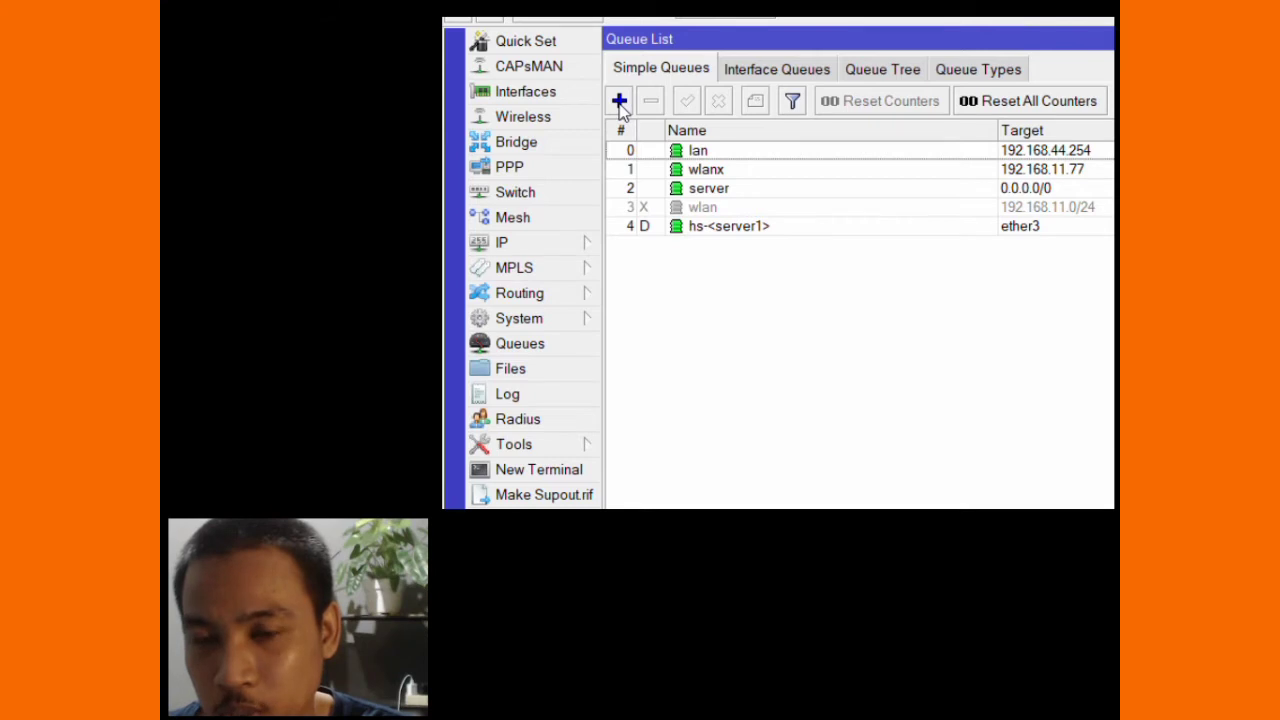
click(620, 102)
click(700, 250)
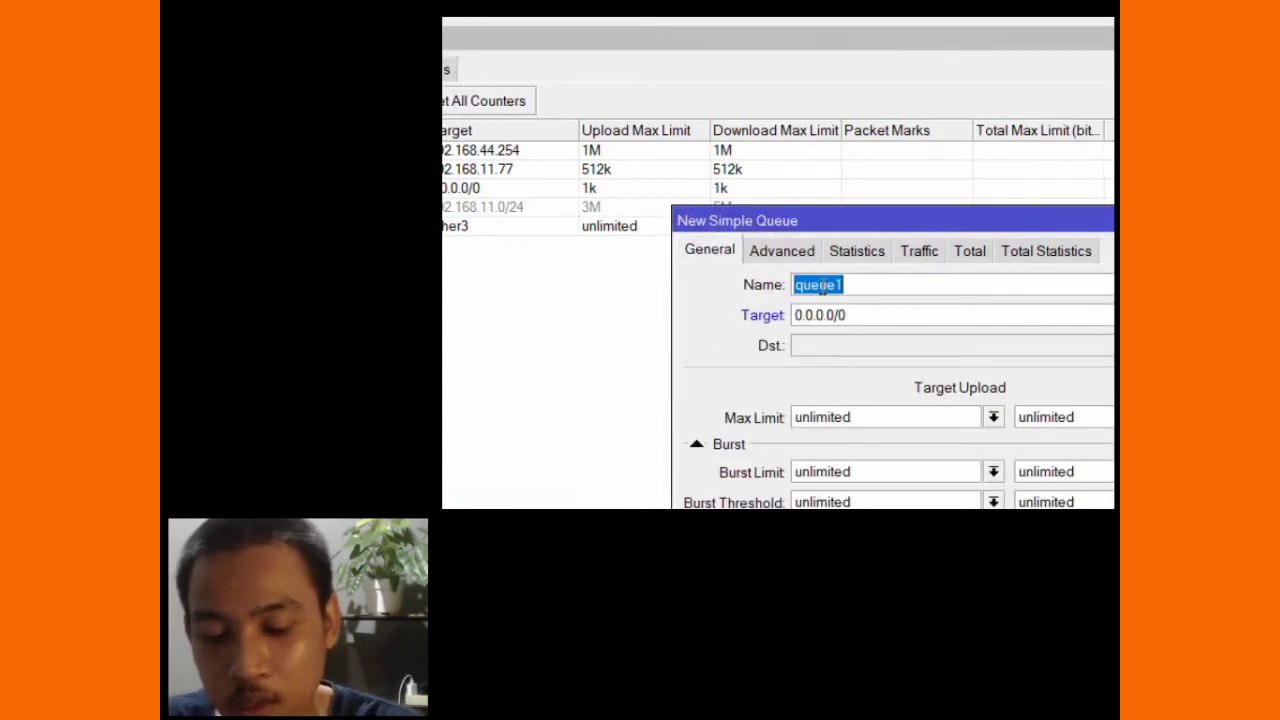
text(trafik-video)
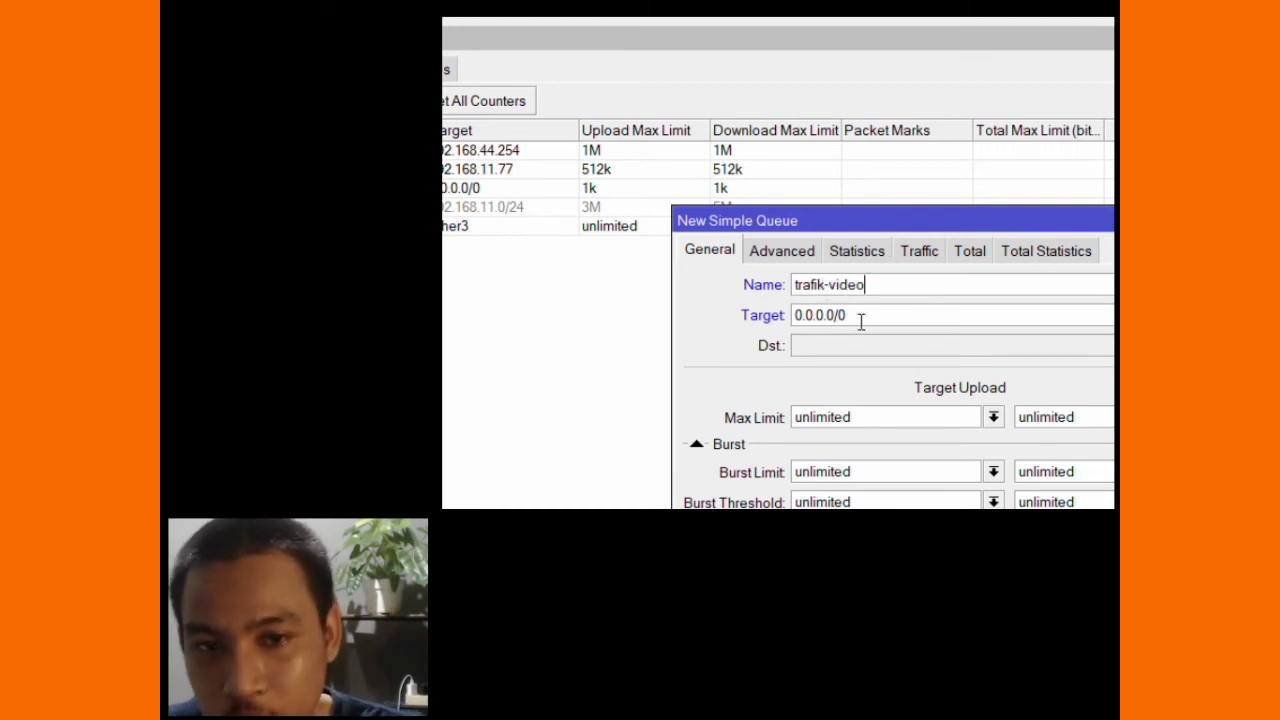
click(750, 316)
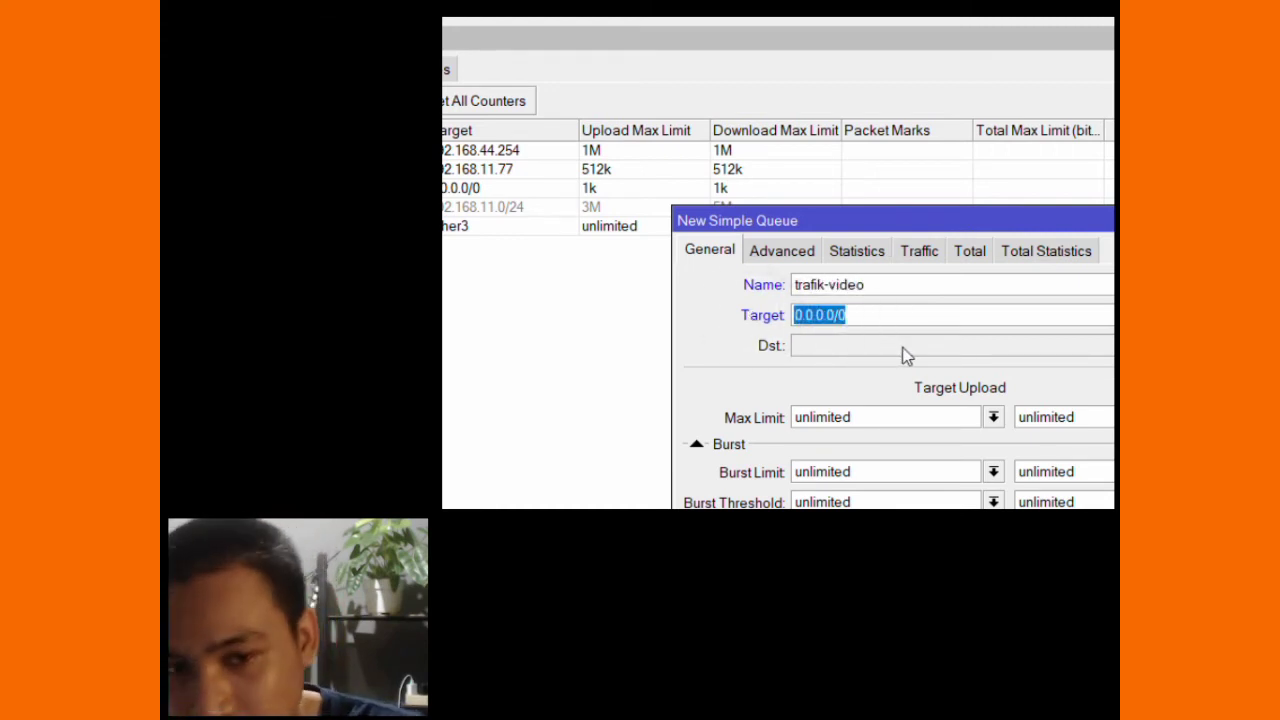
text(192.168.11.74)
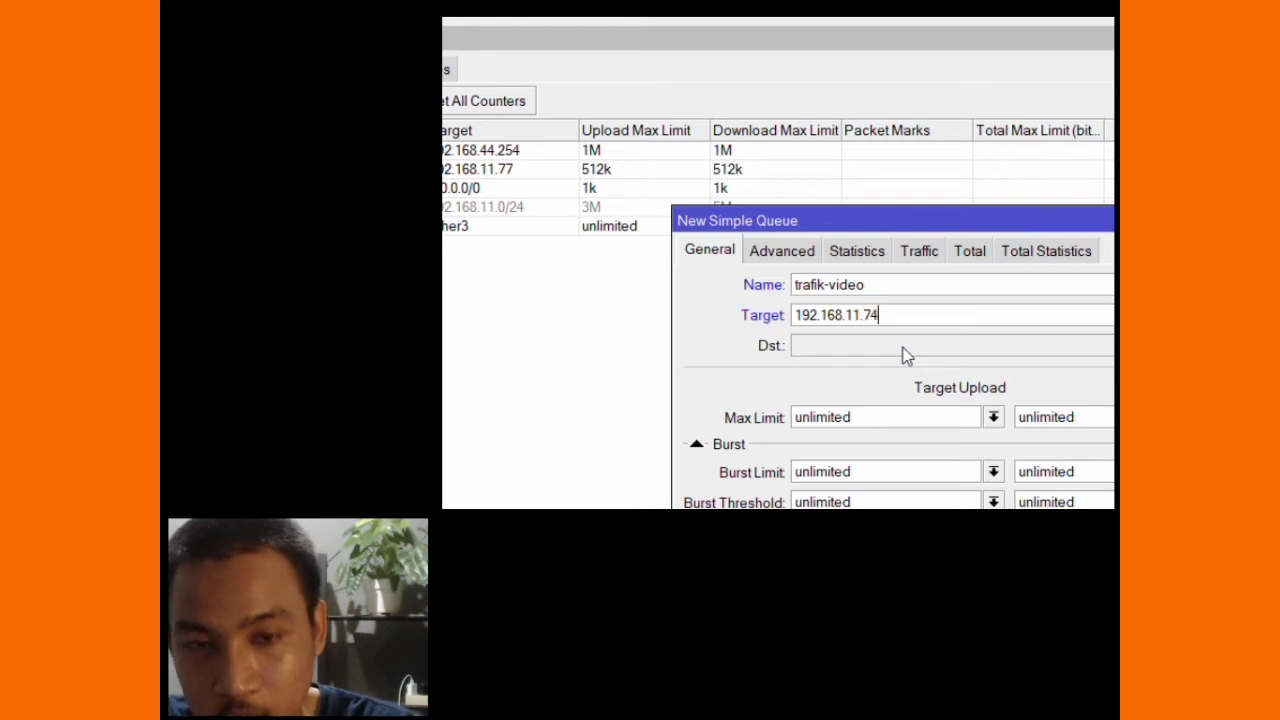
- Check the computer's IPv4 address in the command prompt and compare it with the new queue's target
drag(886, 315, 872, 318)
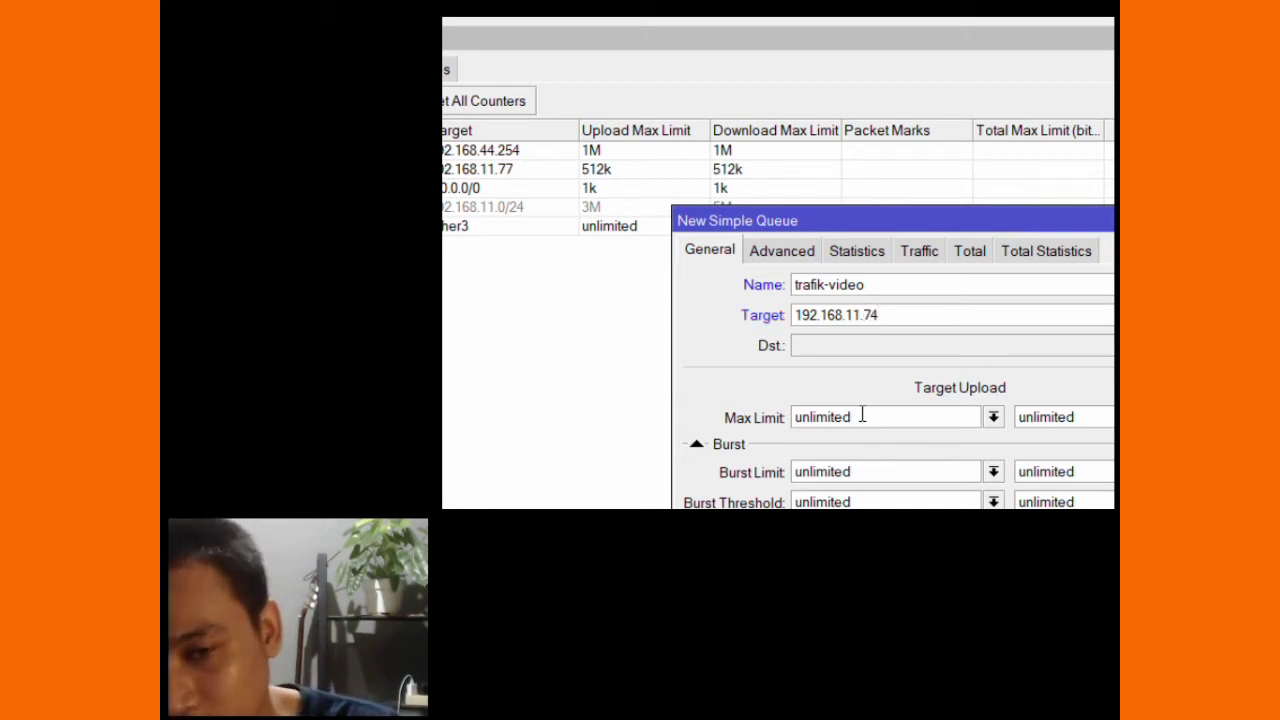
click(1091, 482)
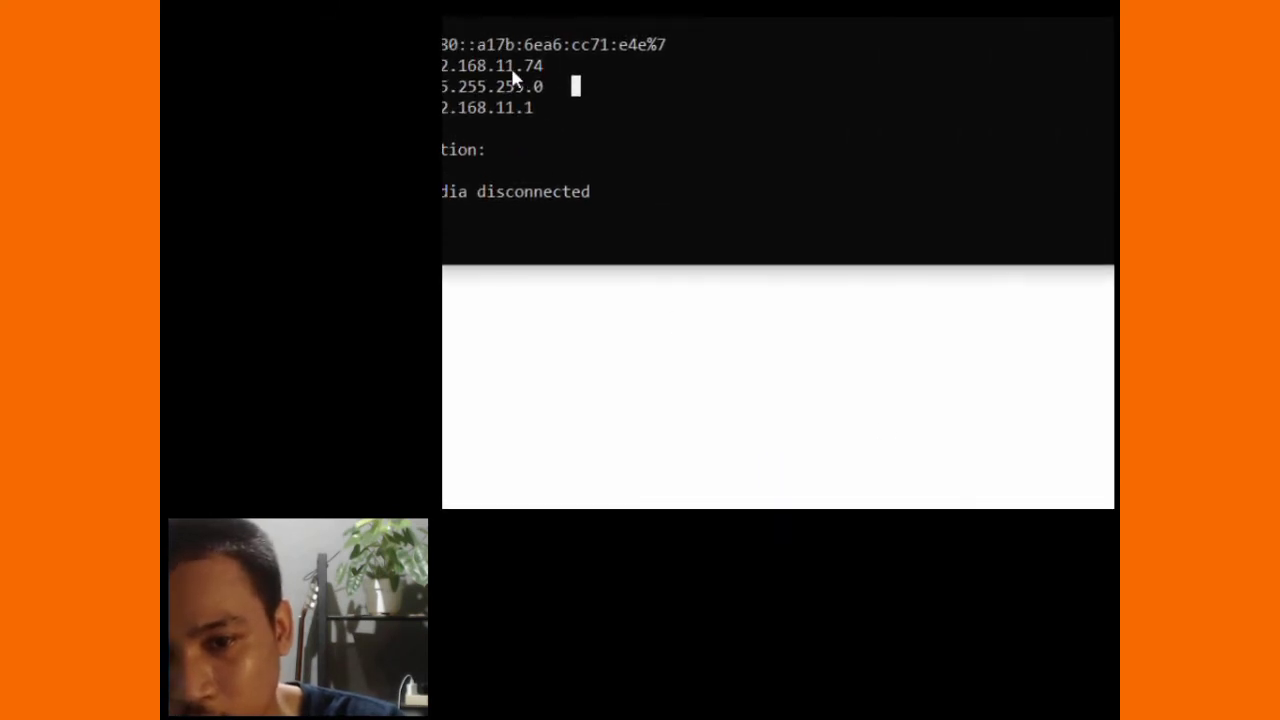
click(1046, 63)
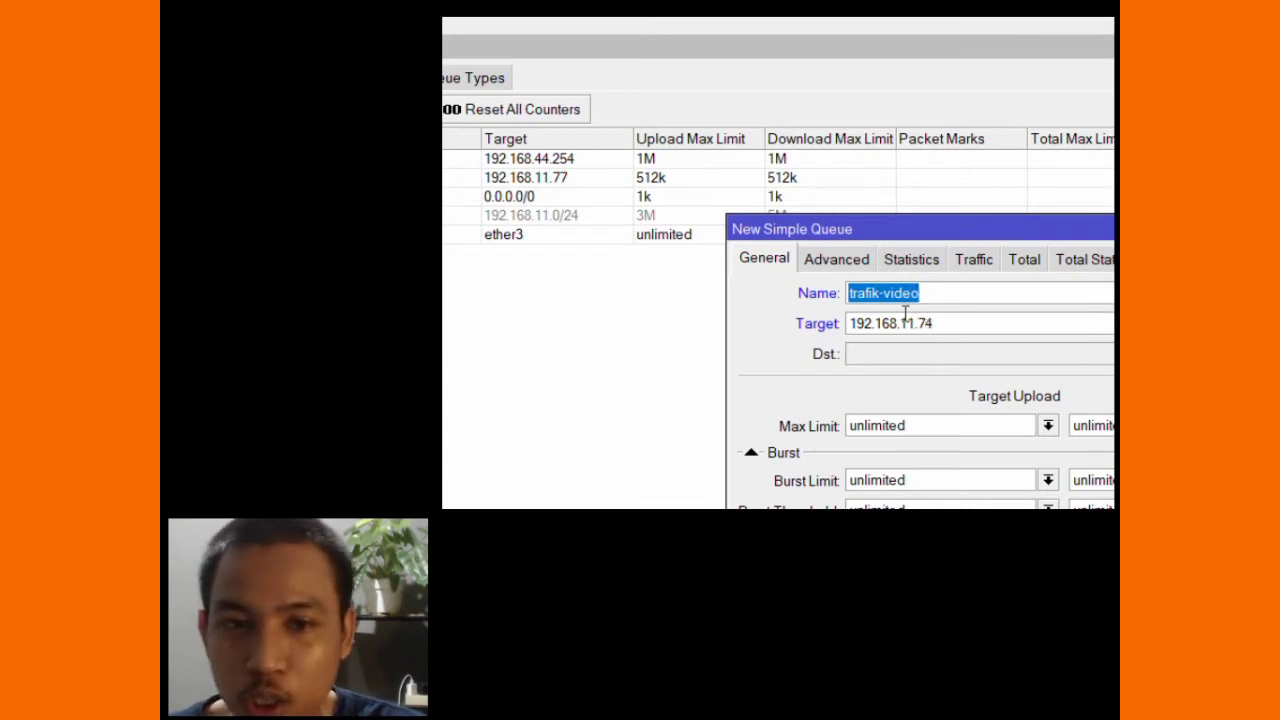
double_click(865, 322)
drag(865, 322, 988, 320)
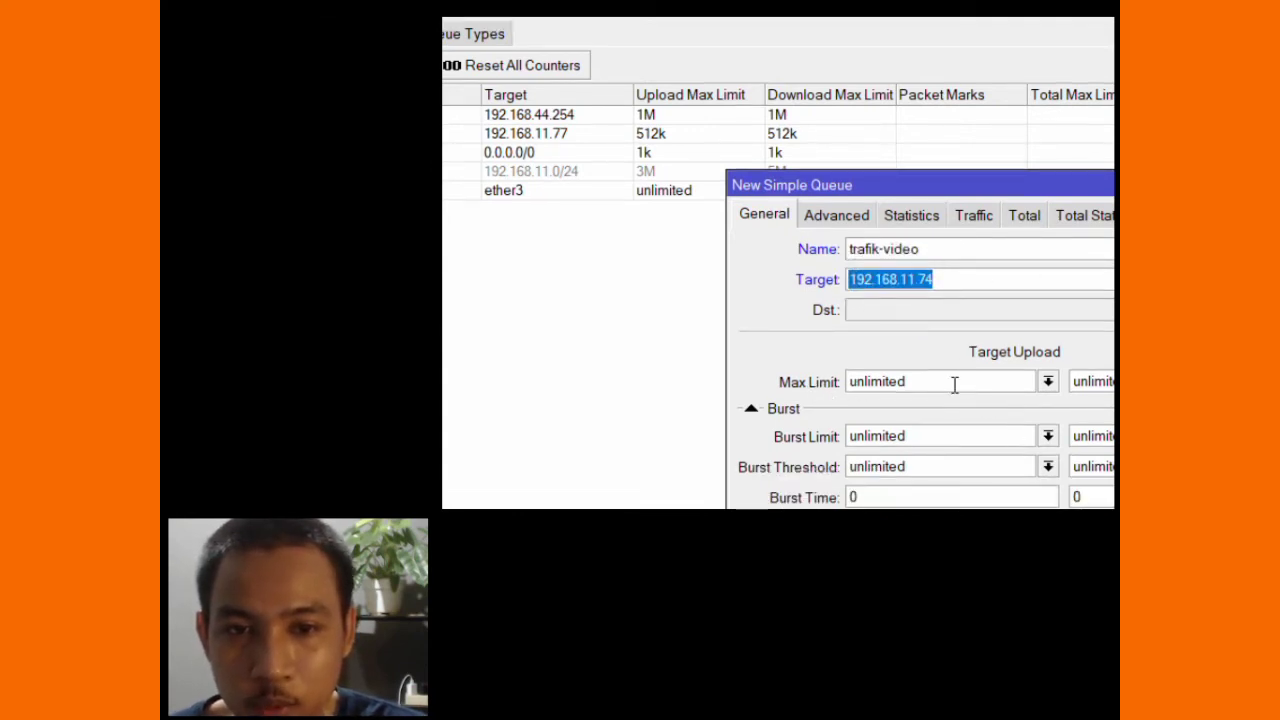
- Set both the upload and download max limit of the trafik-video queue to 64k
click(1048, 382)
click(930, 417)
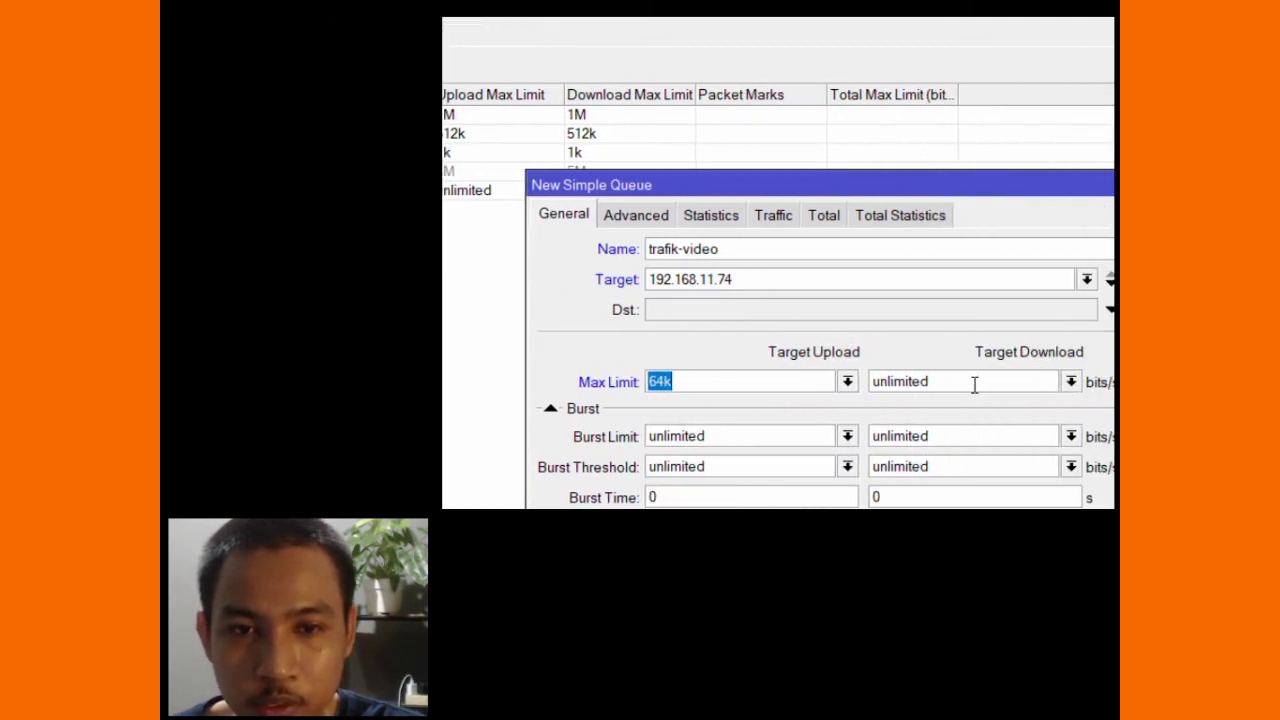
click(1070, 382)
click(980, 421)
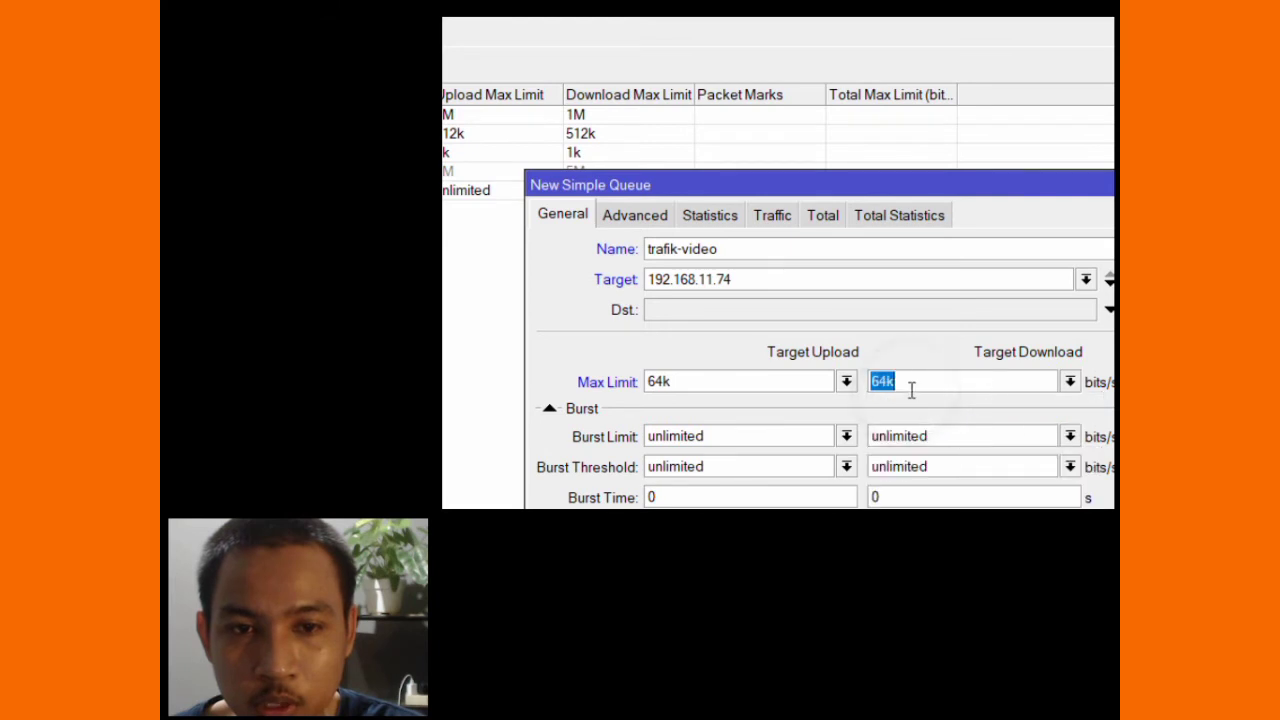
drag(914, 380, 868, 382)
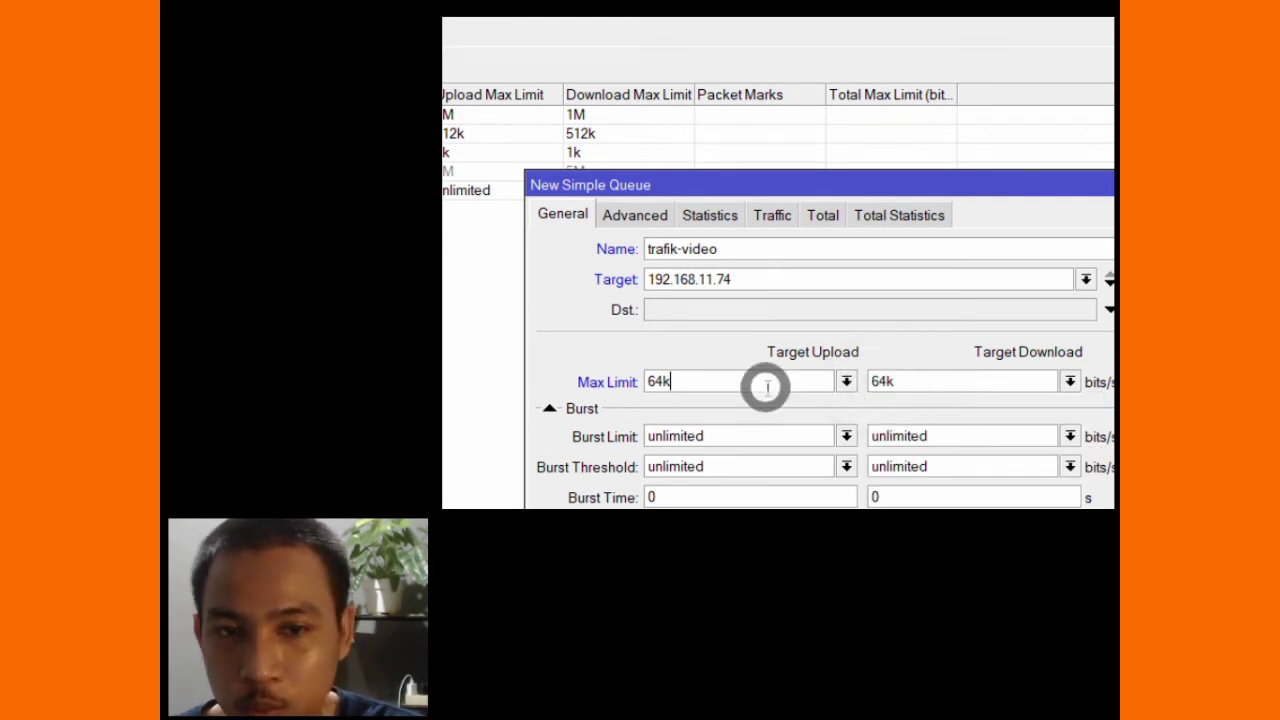
drag(766, 383, 612, 392)
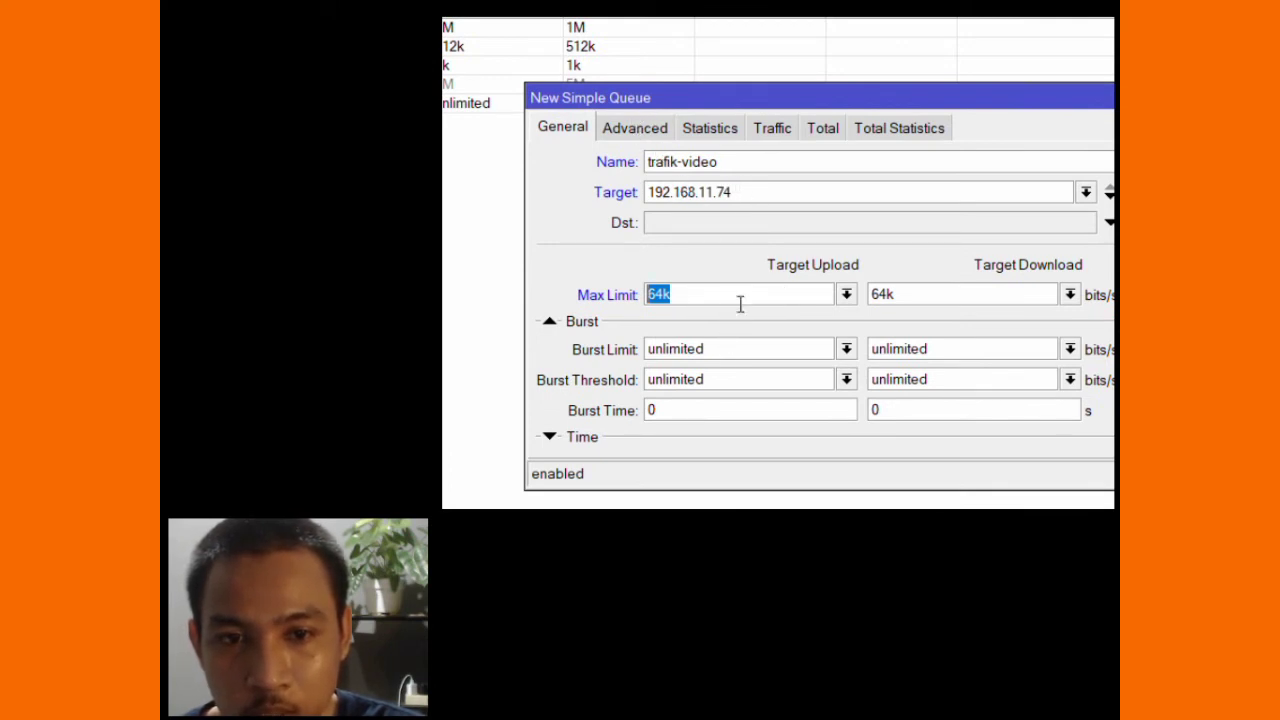
- Assign the packet mark trafik-video to the new simple queue and save it
click(658, 133)
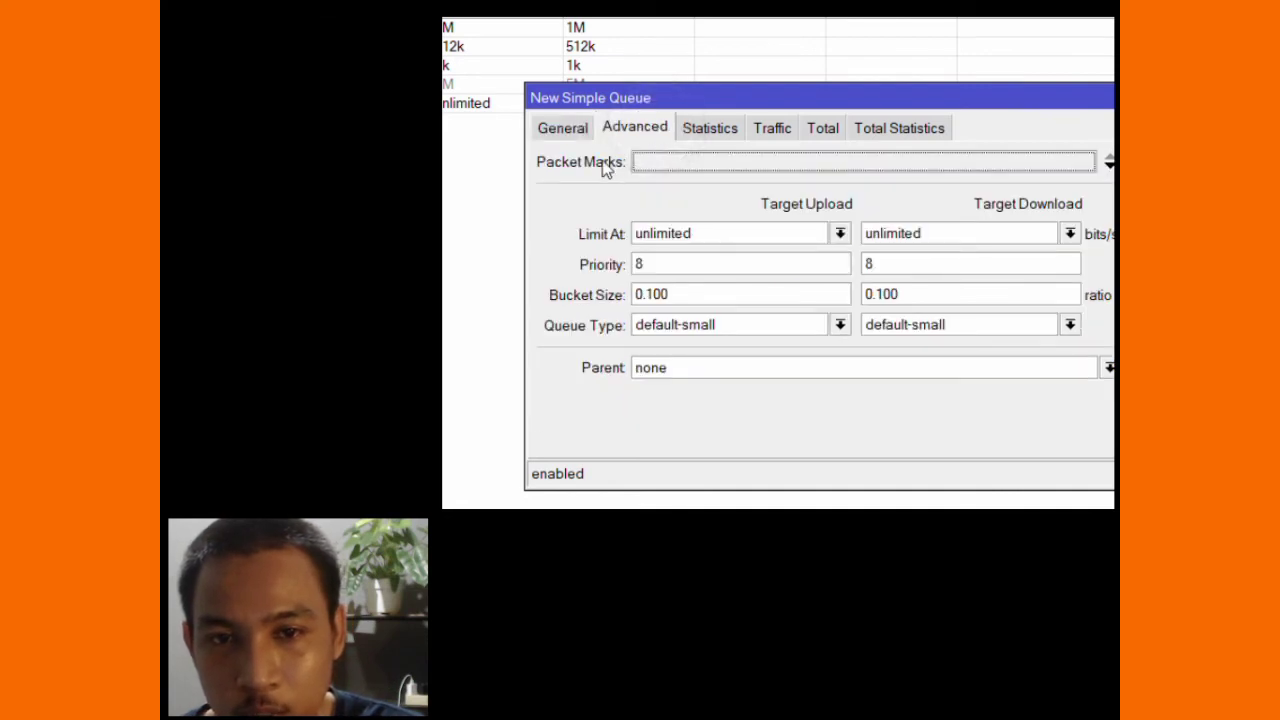
click(1083, 162)
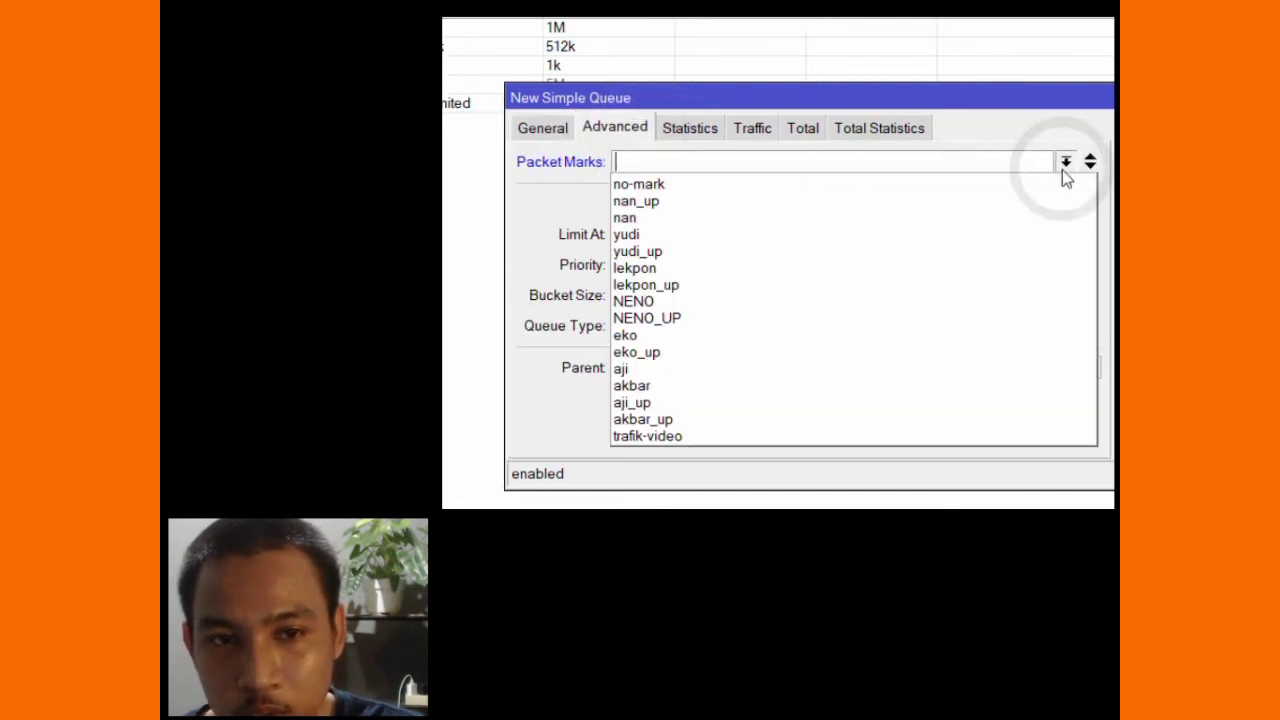
click(676, 437)
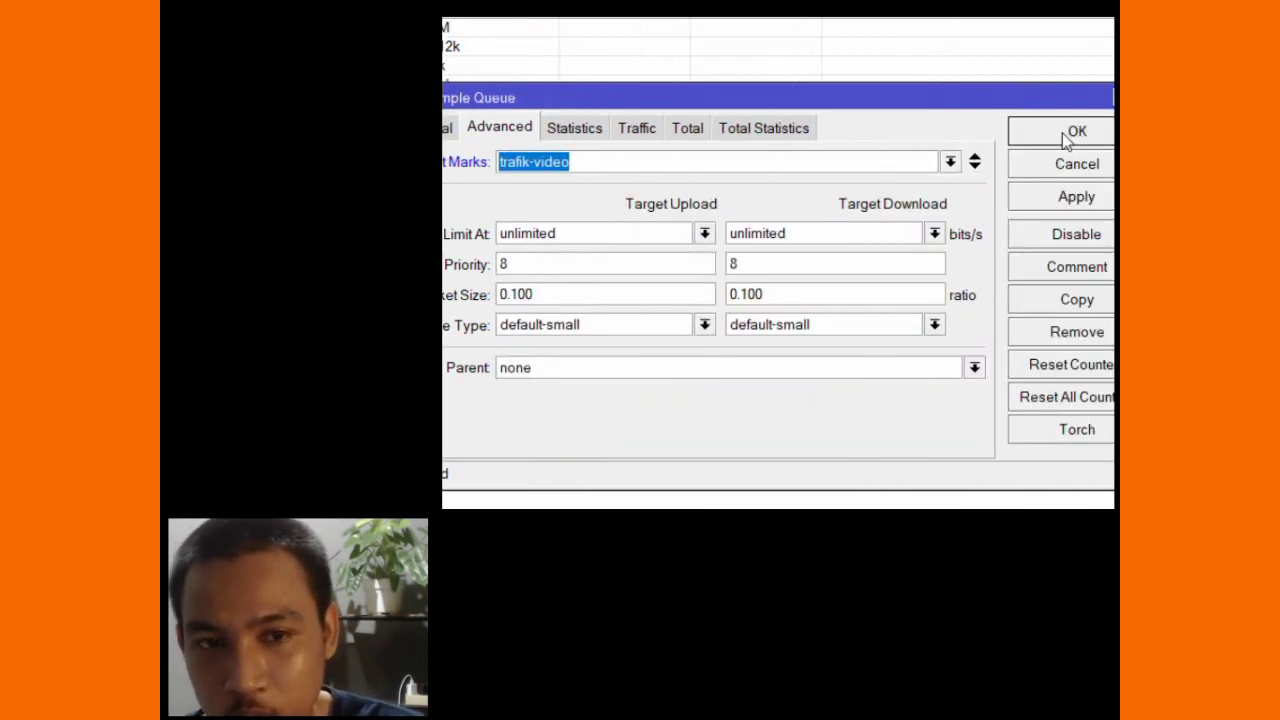
click(1062, 133)
- Move the trafik-video queue to the top of the simple queue list and open its settings
click(500, 122)
drag(502, 122, 770, 92)
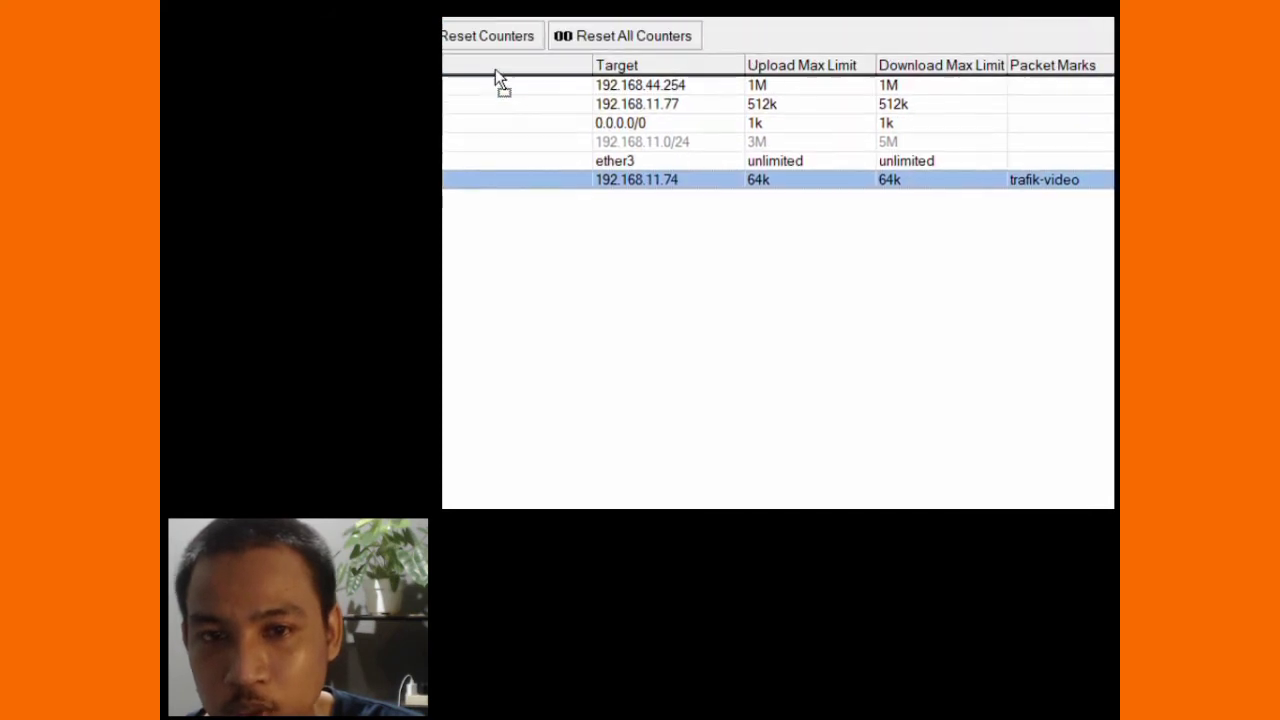
double_click(953, 90)
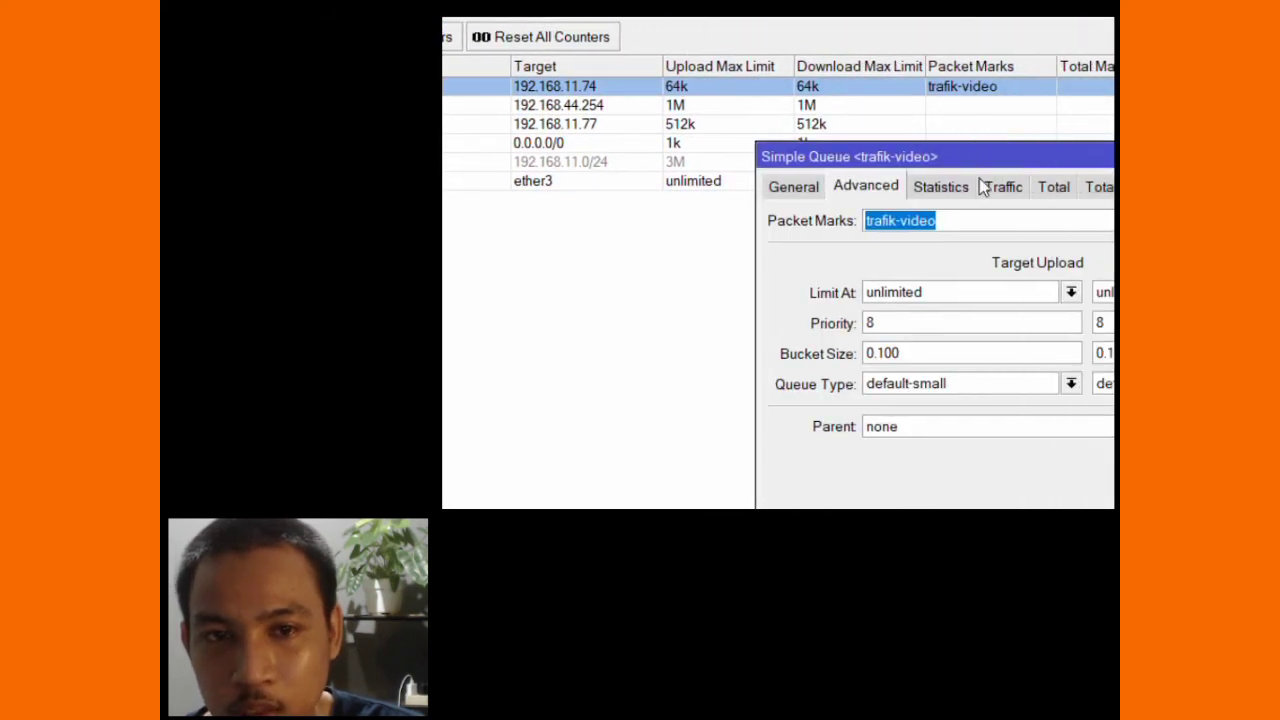
- Display the trafik-video queue's live traffic, then play the YouTube video about changing the ISP name with MikroTik in Firefox, skipping to 0:29
click(1000, 186)
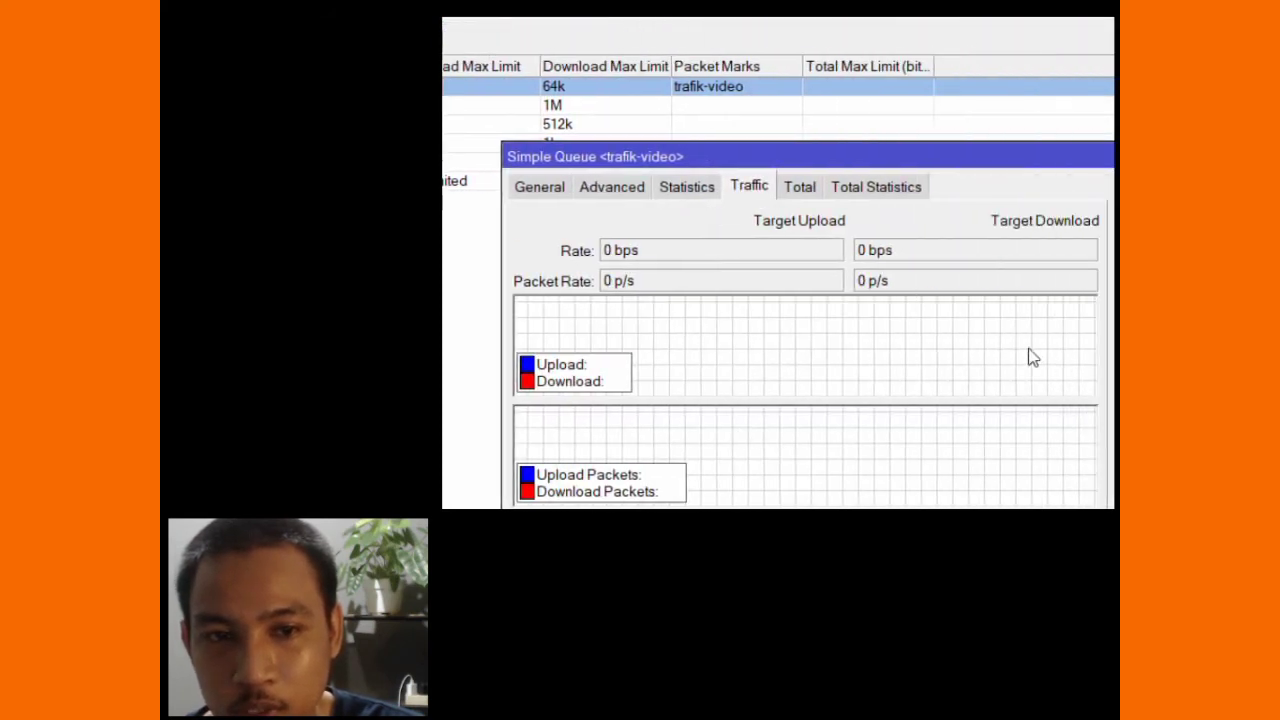
click(478, 483)
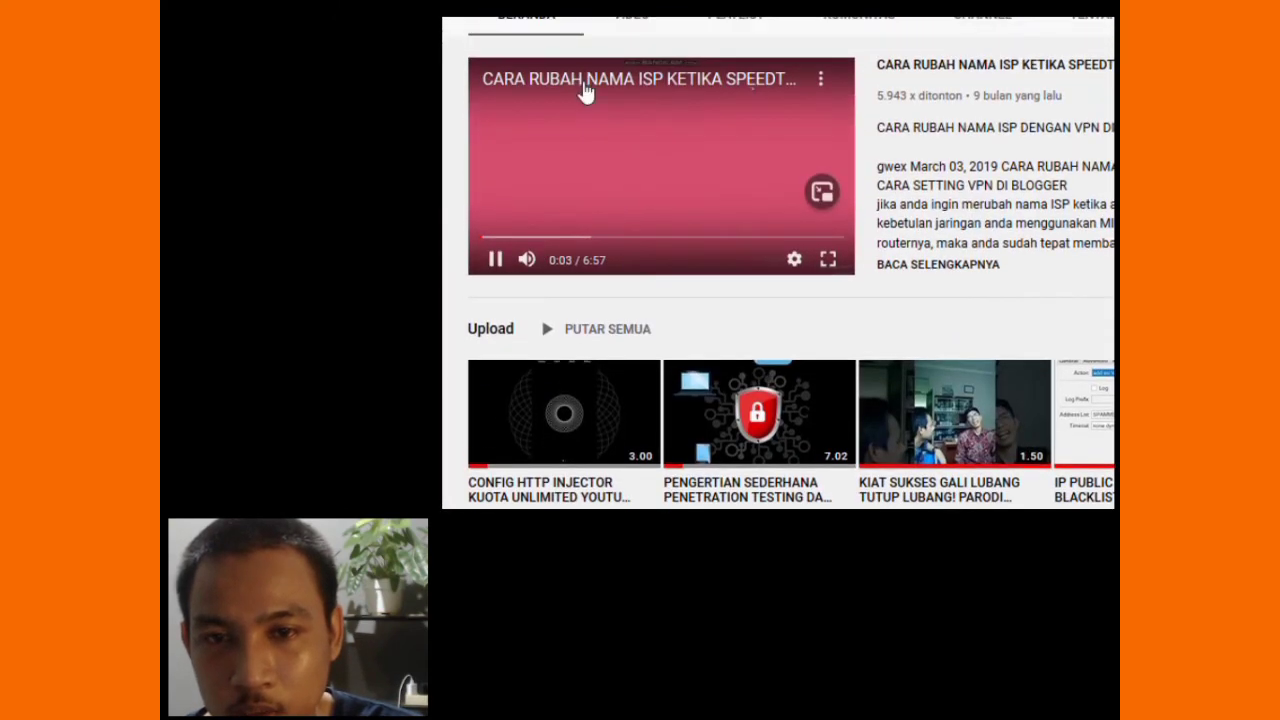
click(578, 90)
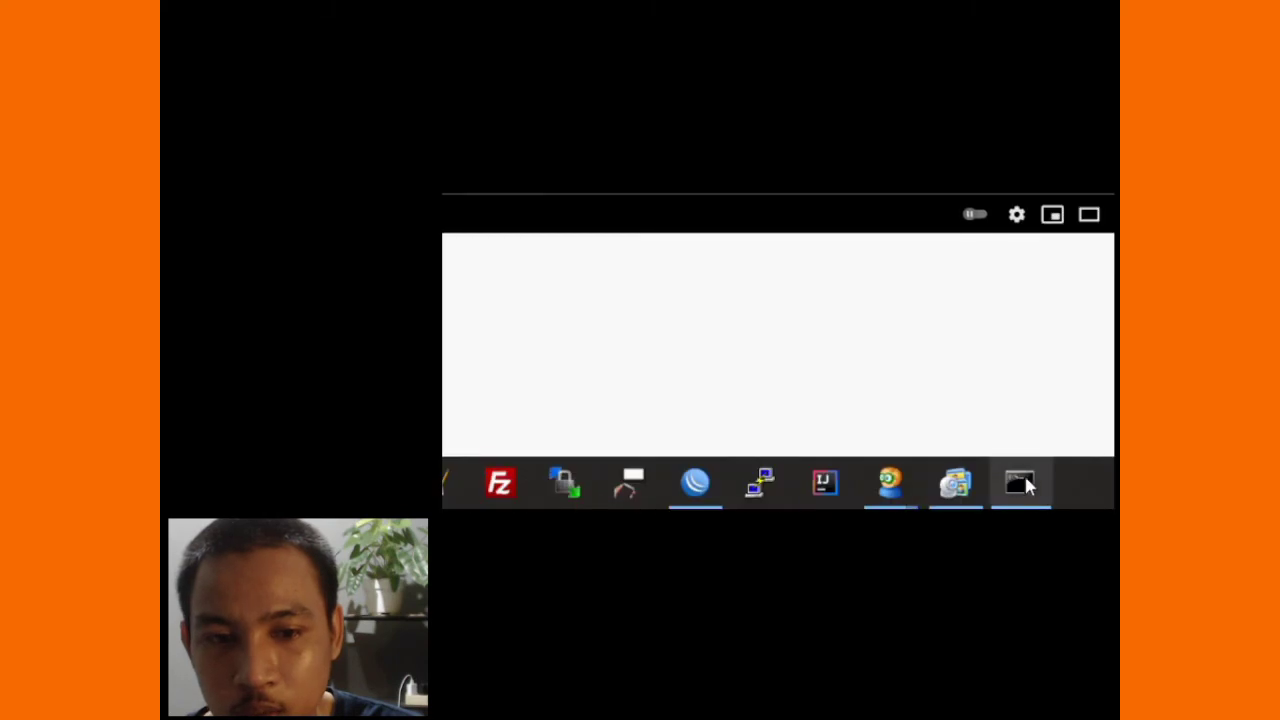
click(912, 483)
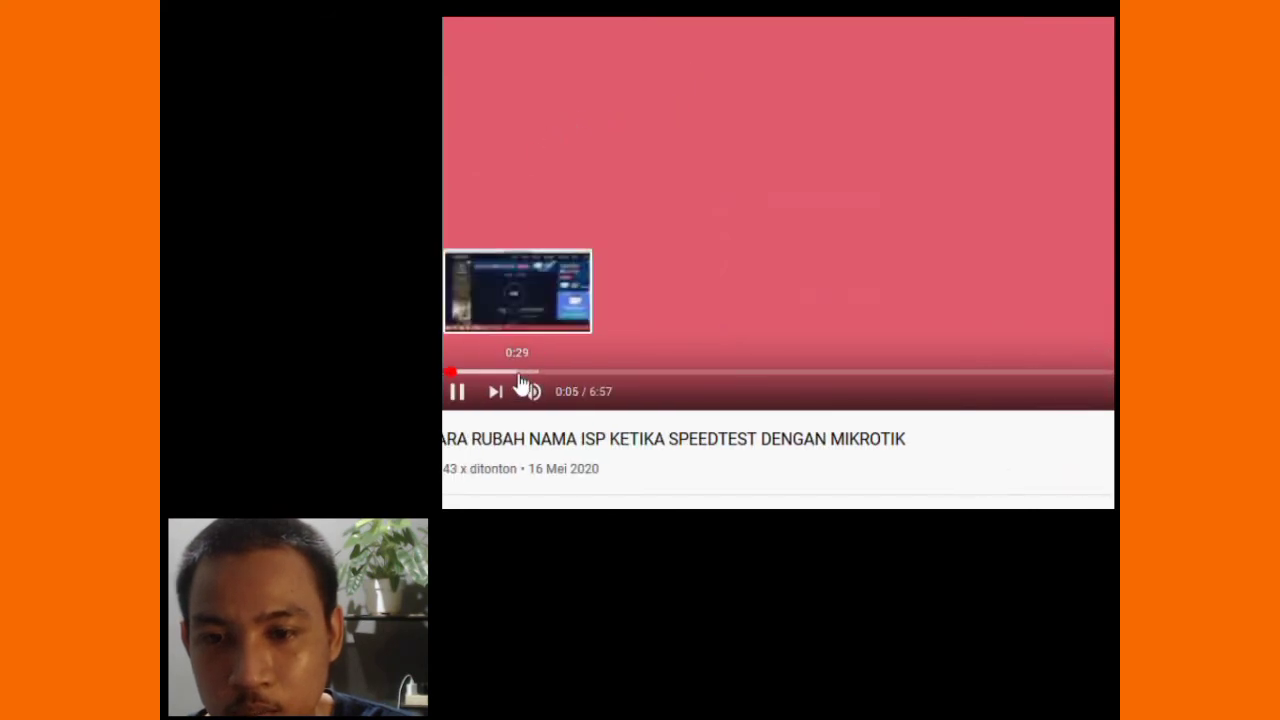
click(520, 374)
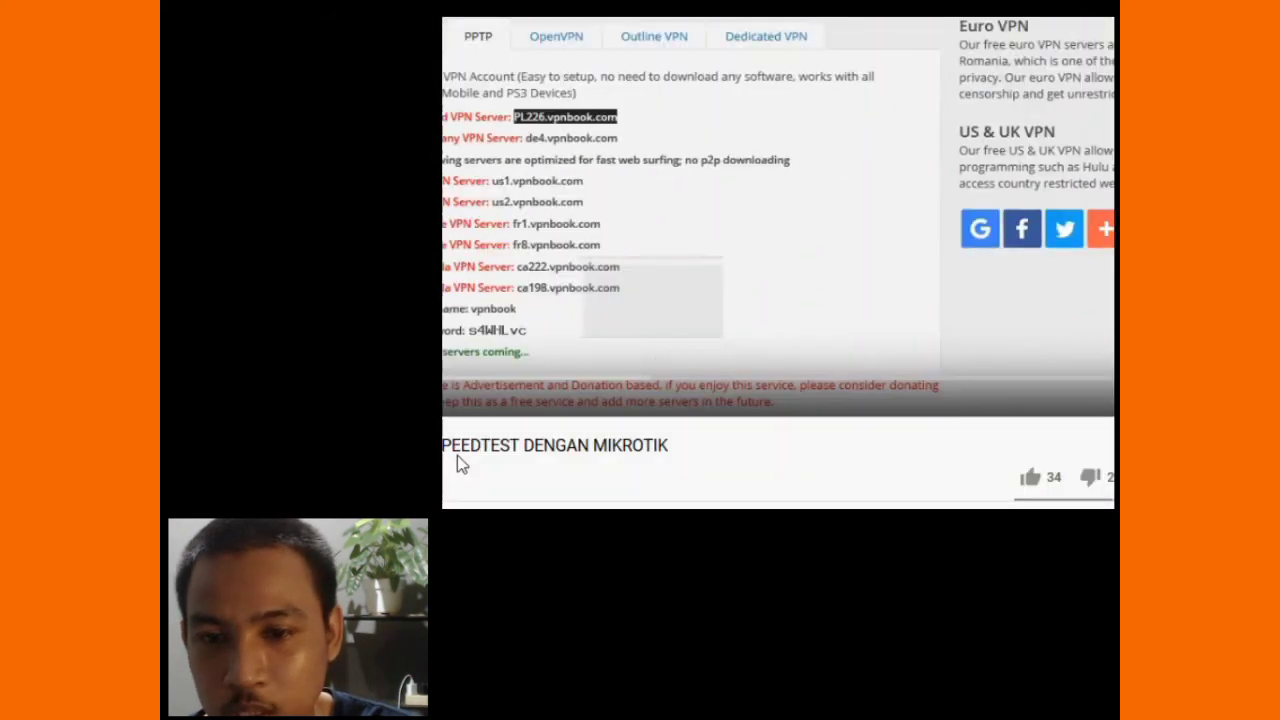
- Play the "KIAT SUKSES GALI LUBANG TUTUP LUBANG!" video from the YouTube channel and compare its playback with the queue's traffic in WinBox
click(491, 302)
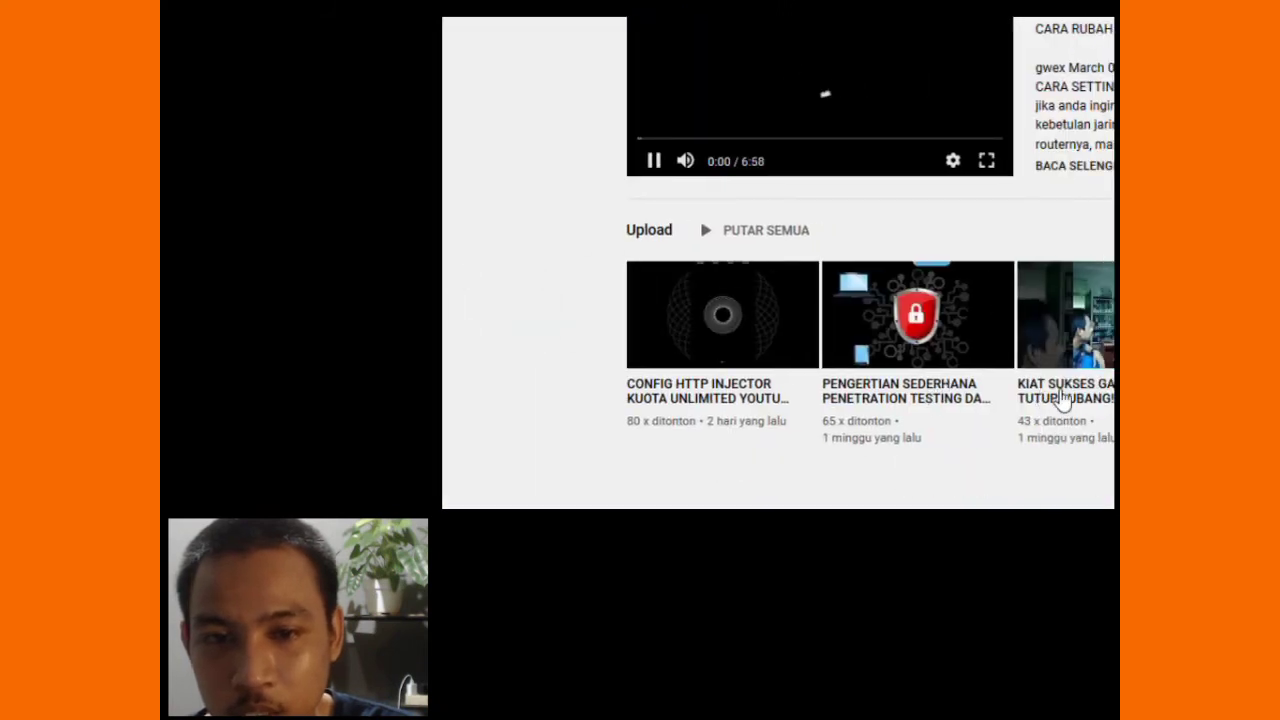
click(1060, 400)
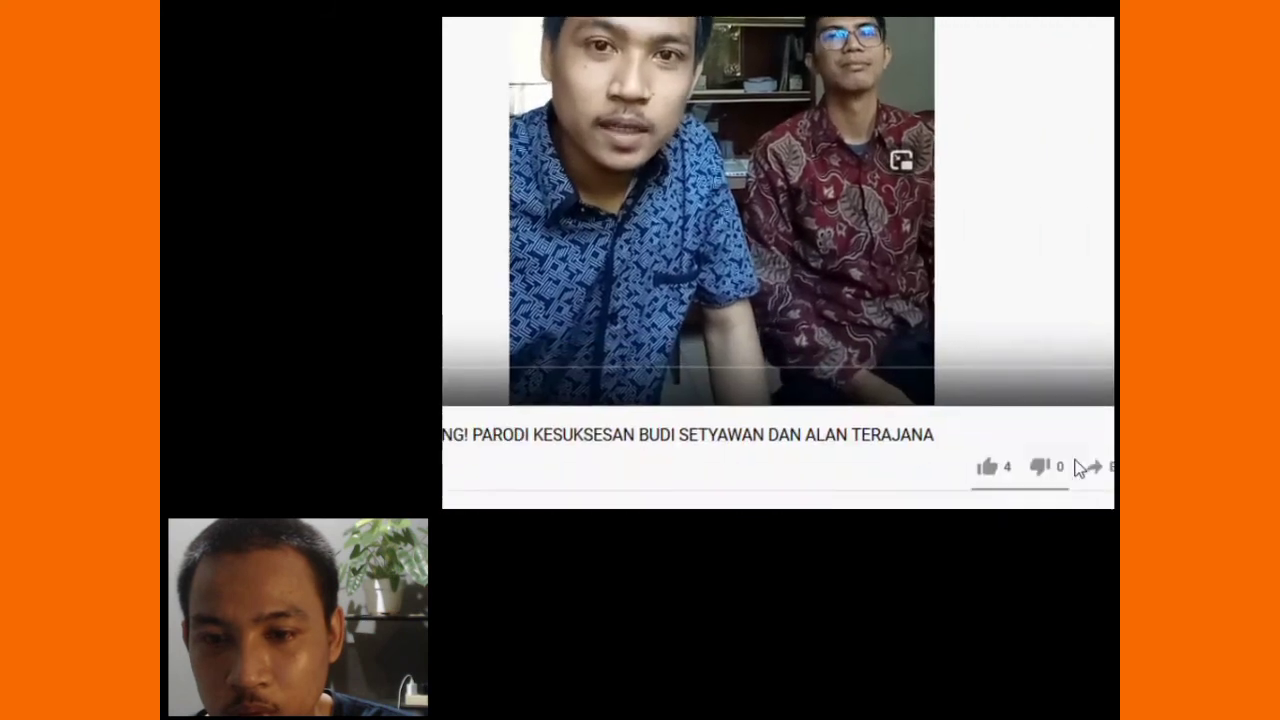
click(986, 484)
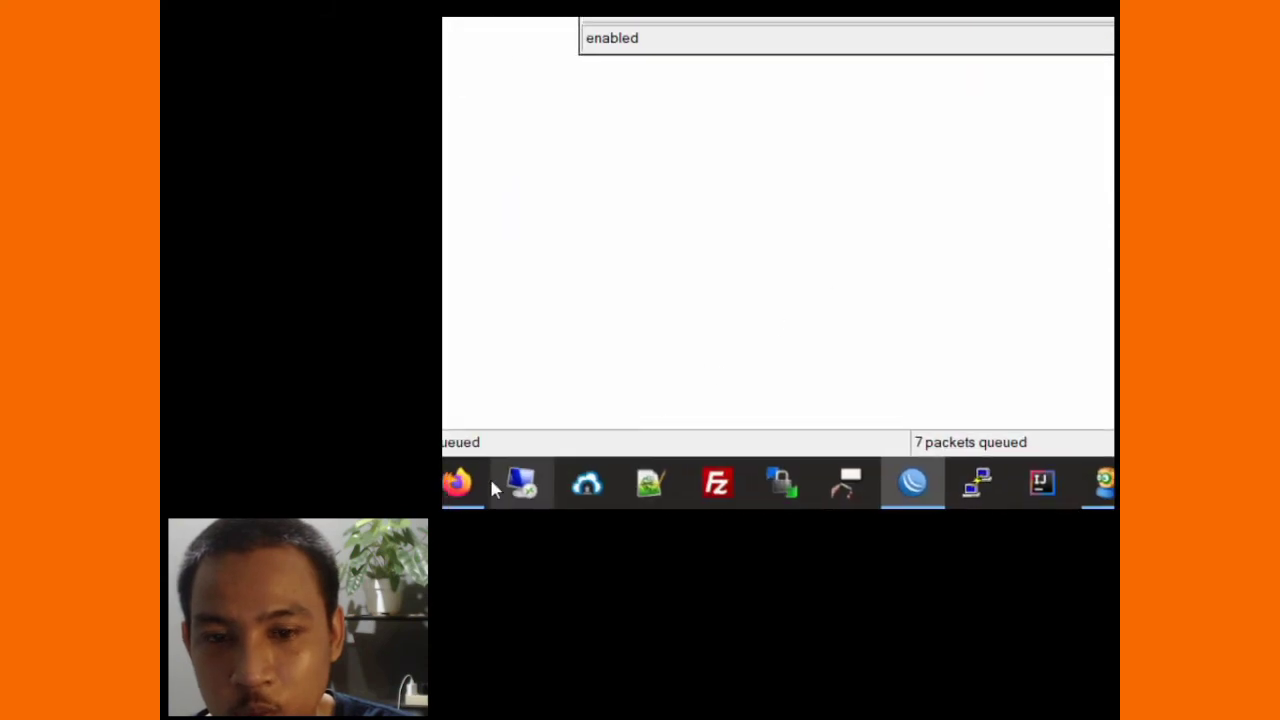
click(491, 488)
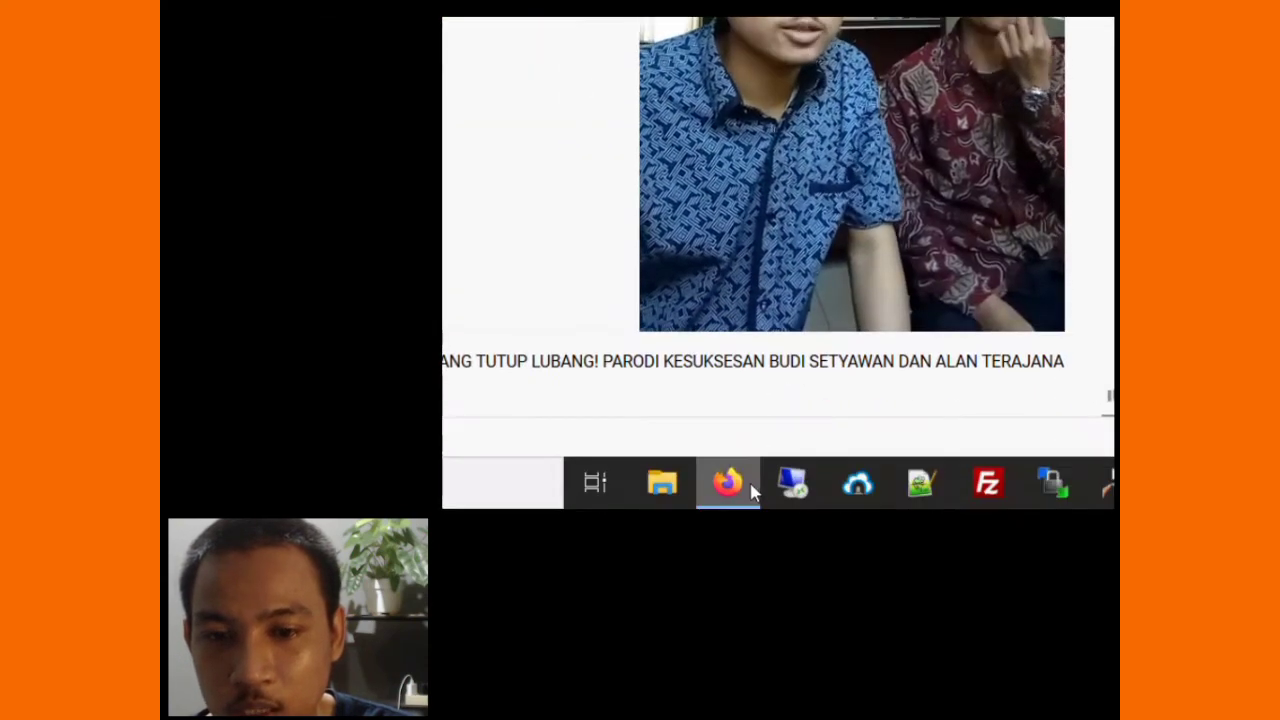
click(997, 487)
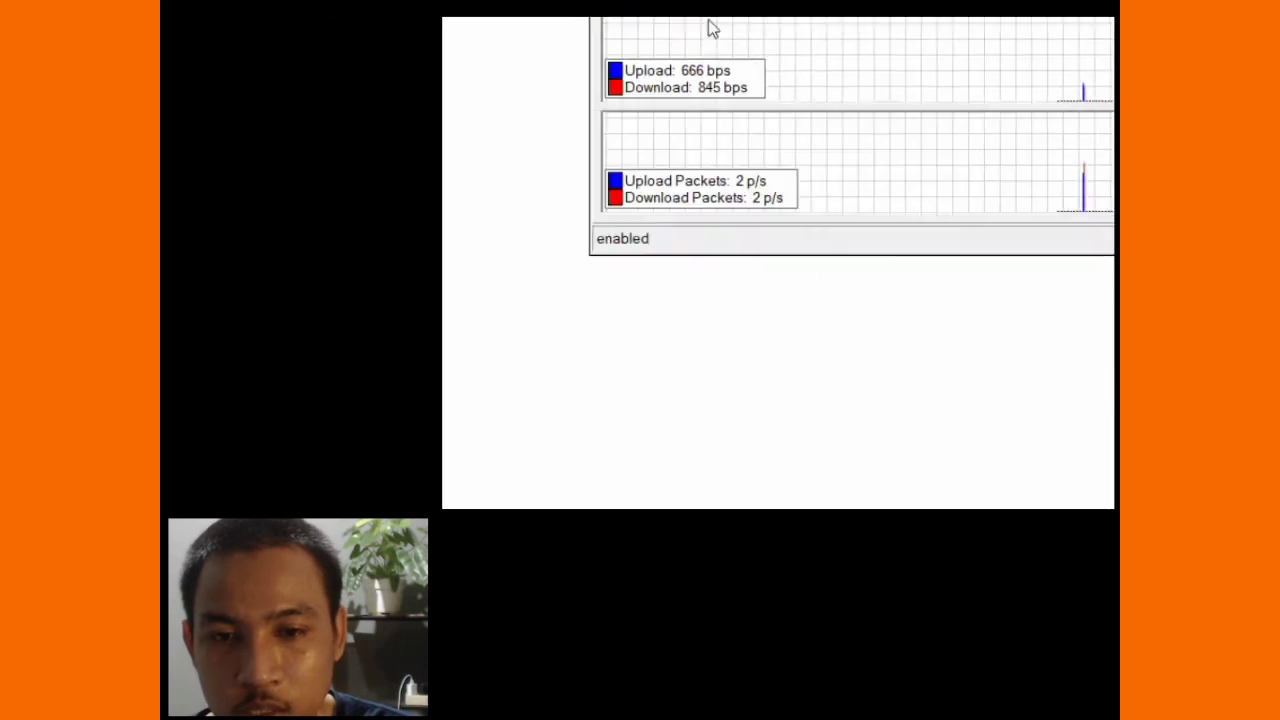
- Set both the upload and download max limit of the trafik-video queue to 1k and save the queue
click(710, 92)
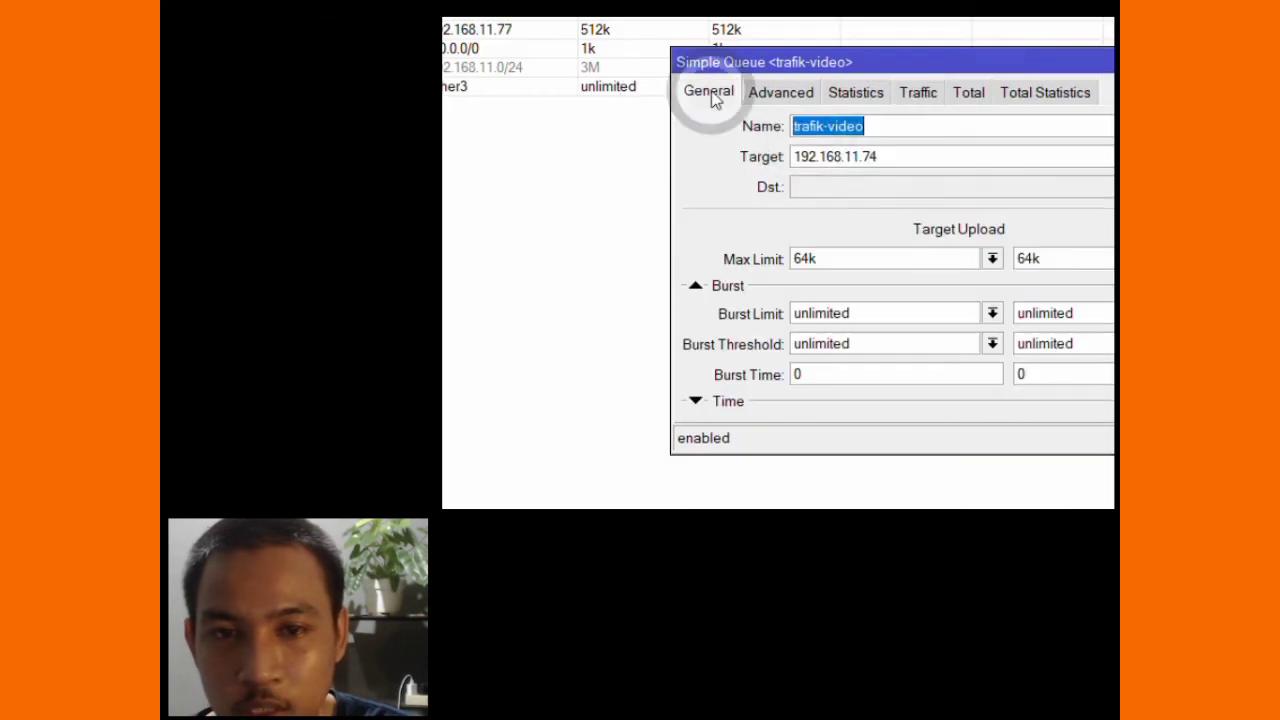
click(992, 259)
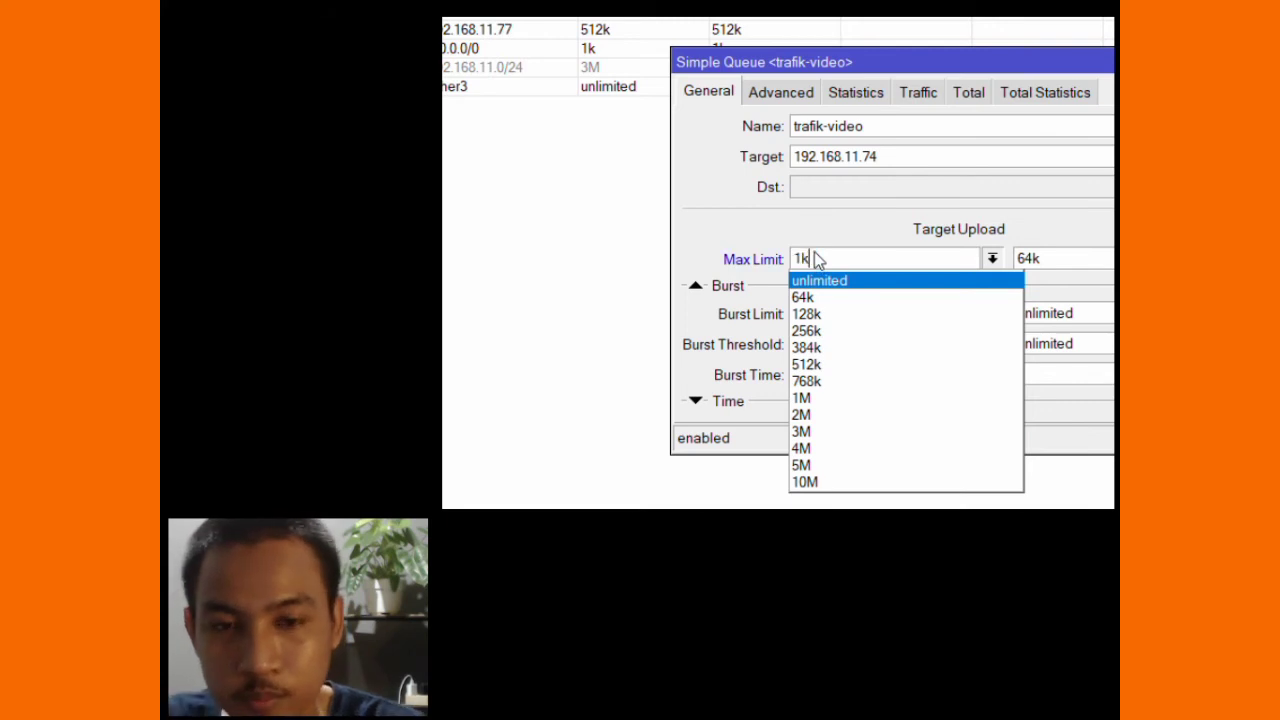
click(1050, 258)
click(1050, 258)
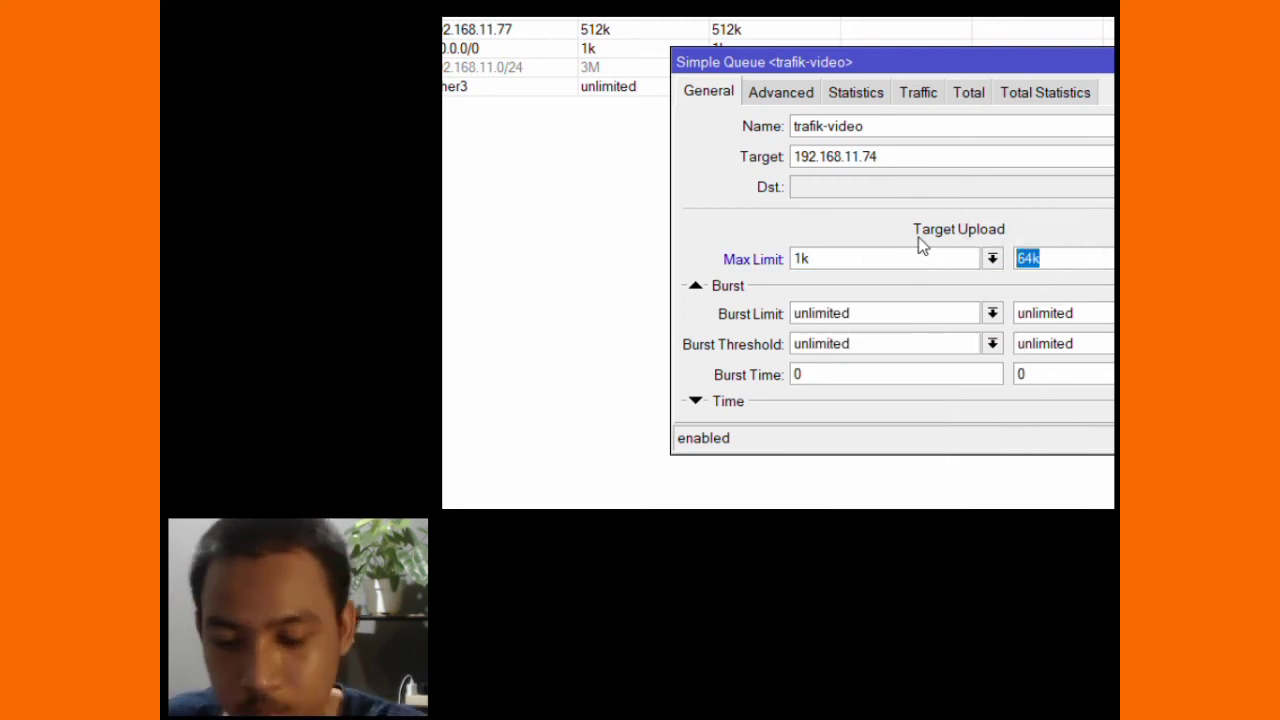
click(1063, 109)
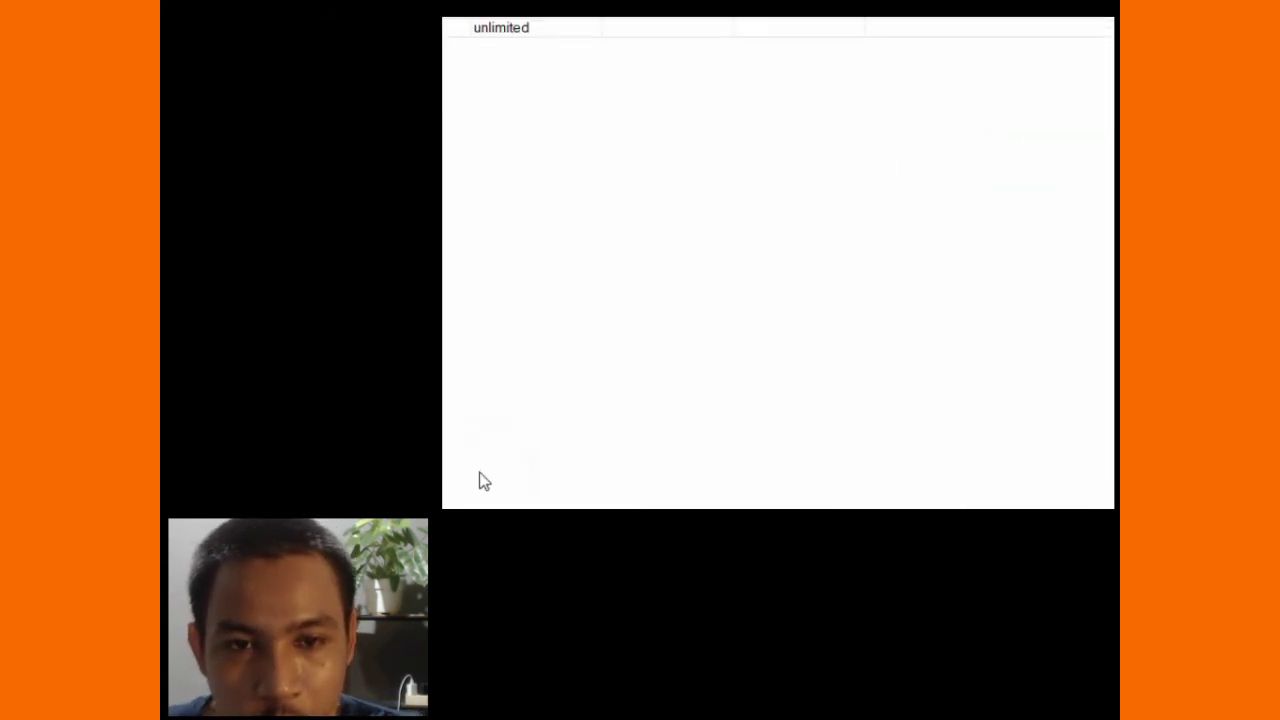
- Reopen the trafik-video queue and review its packet mark, statistics, live traffic and general settings
double_click(496, 77)
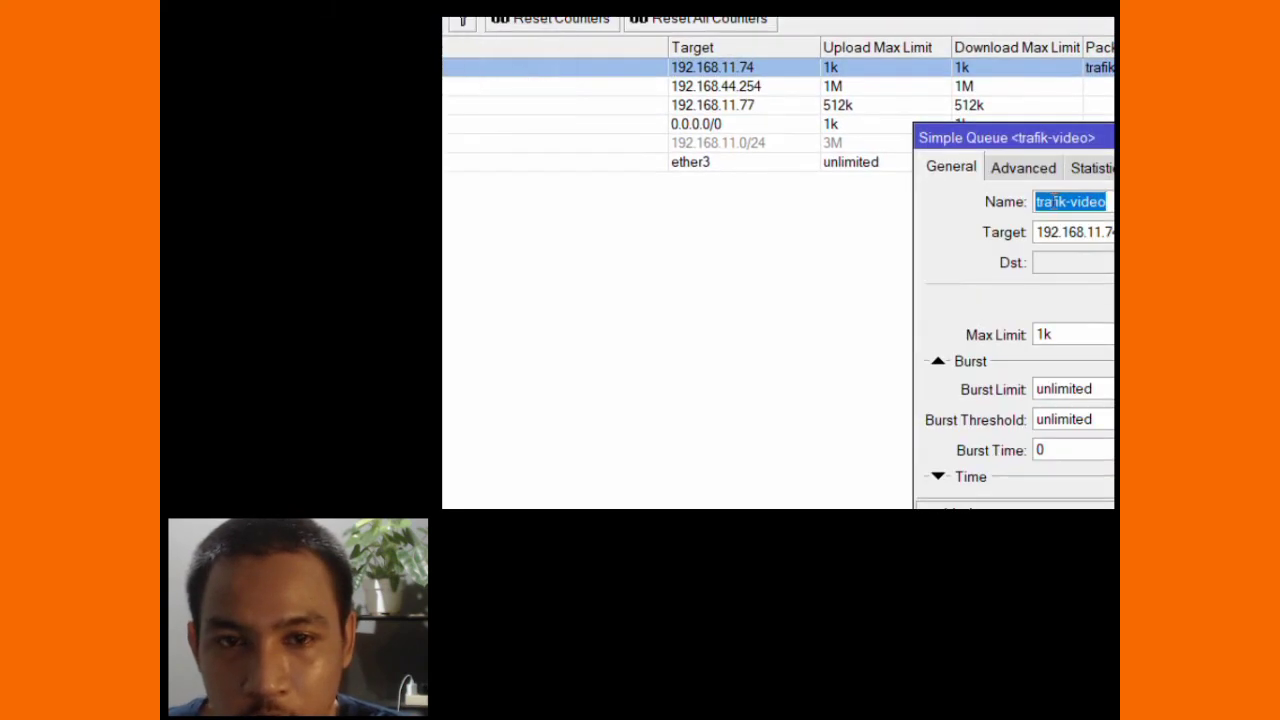
click(1022, 170)
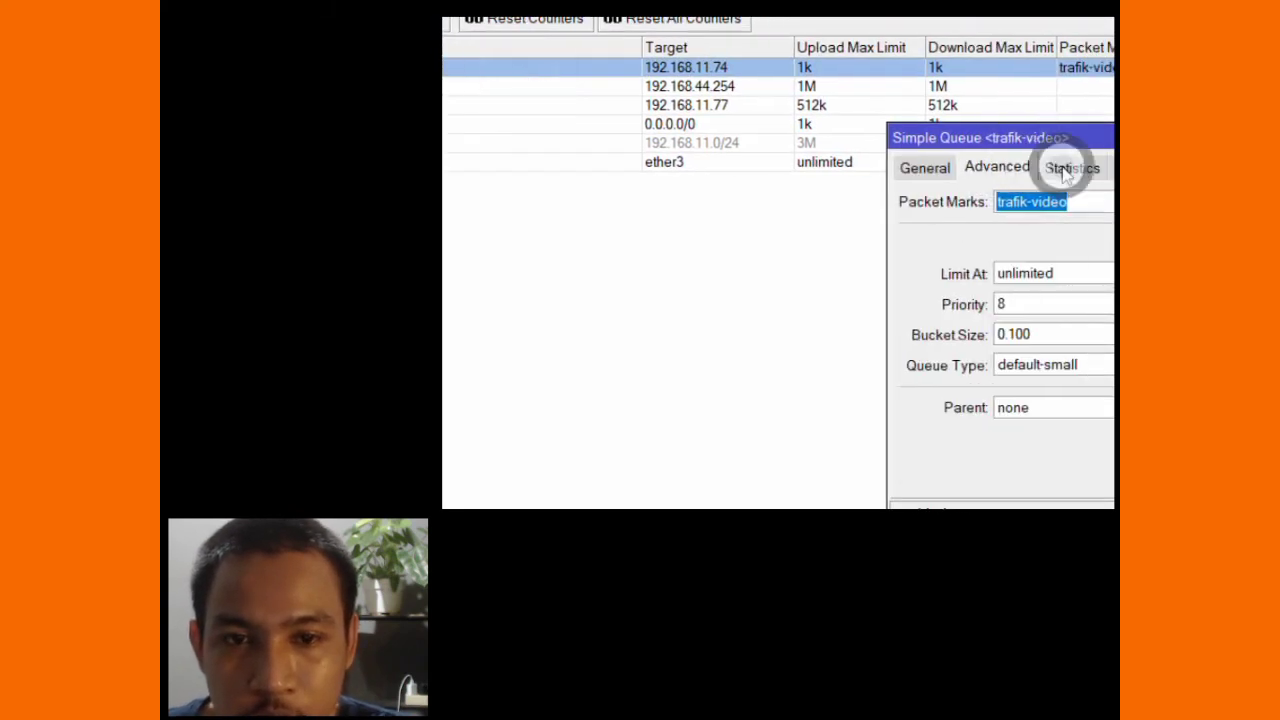
click(1089, 167)
click(1158, 167)
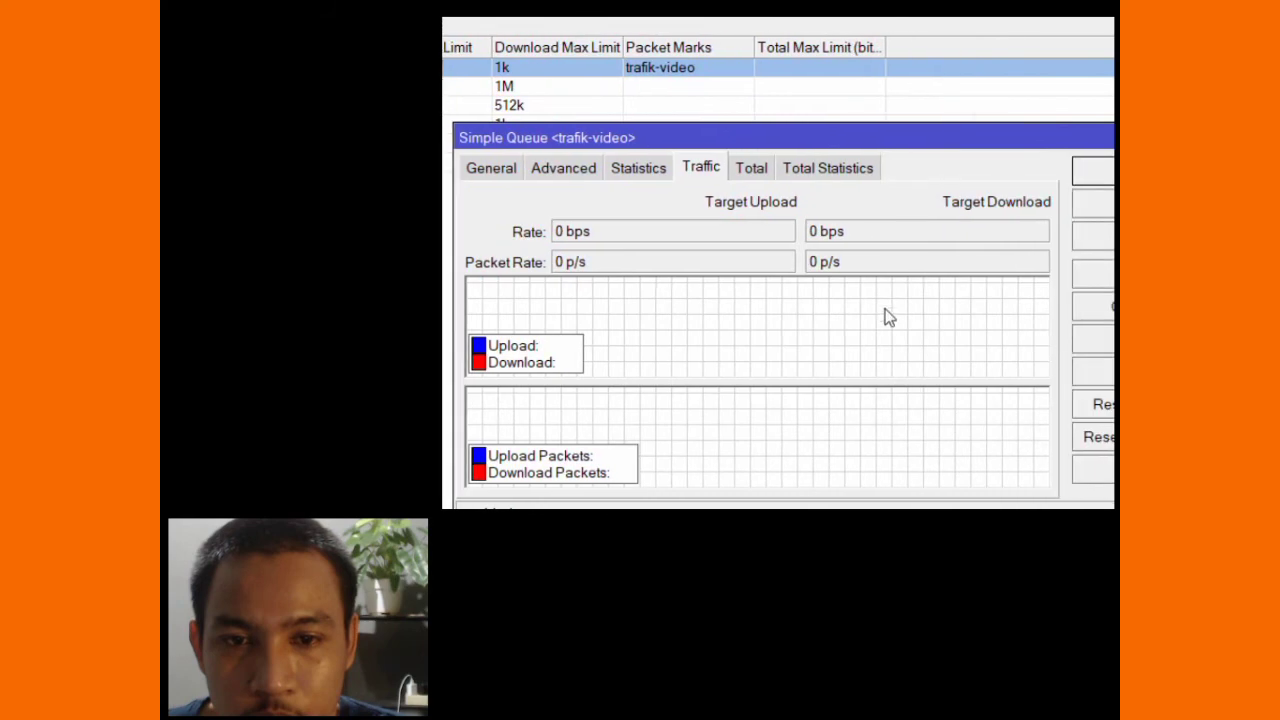
click(590, 169)
click(500, 168)
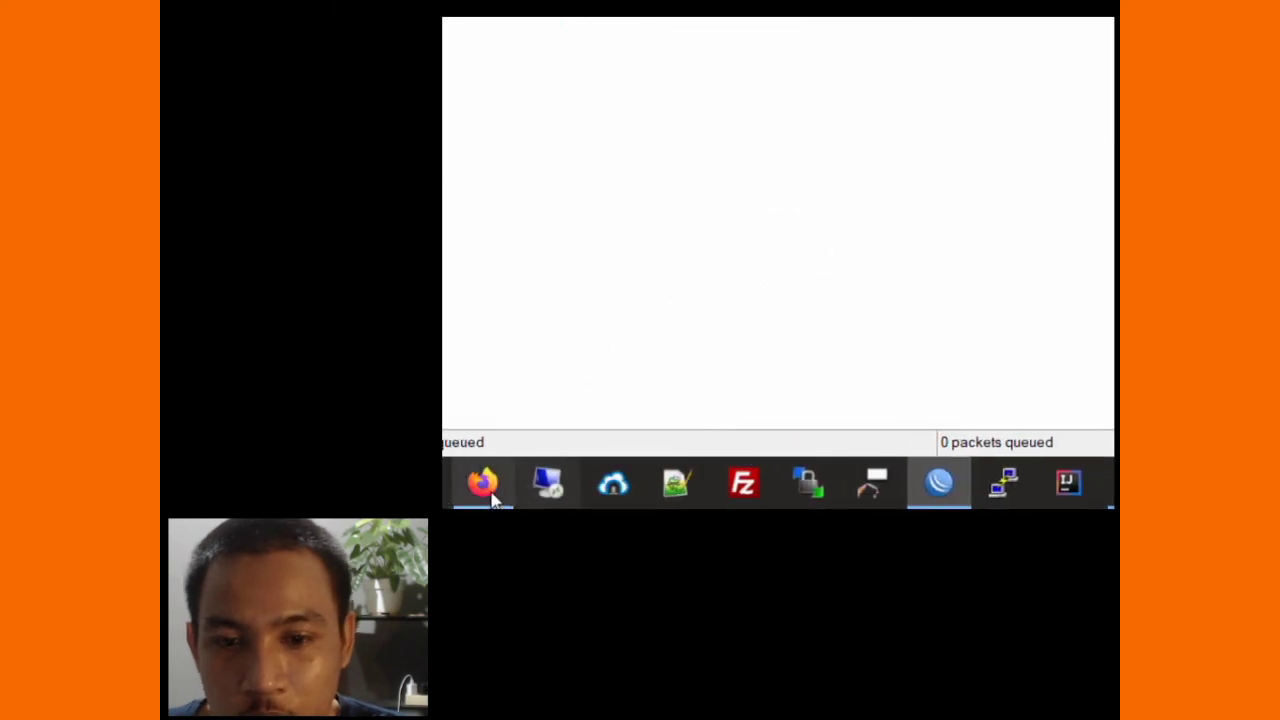
- Restart Firefox, load the YouTube home page and play the first recommended video to test the 1k limit
click(482, 484)
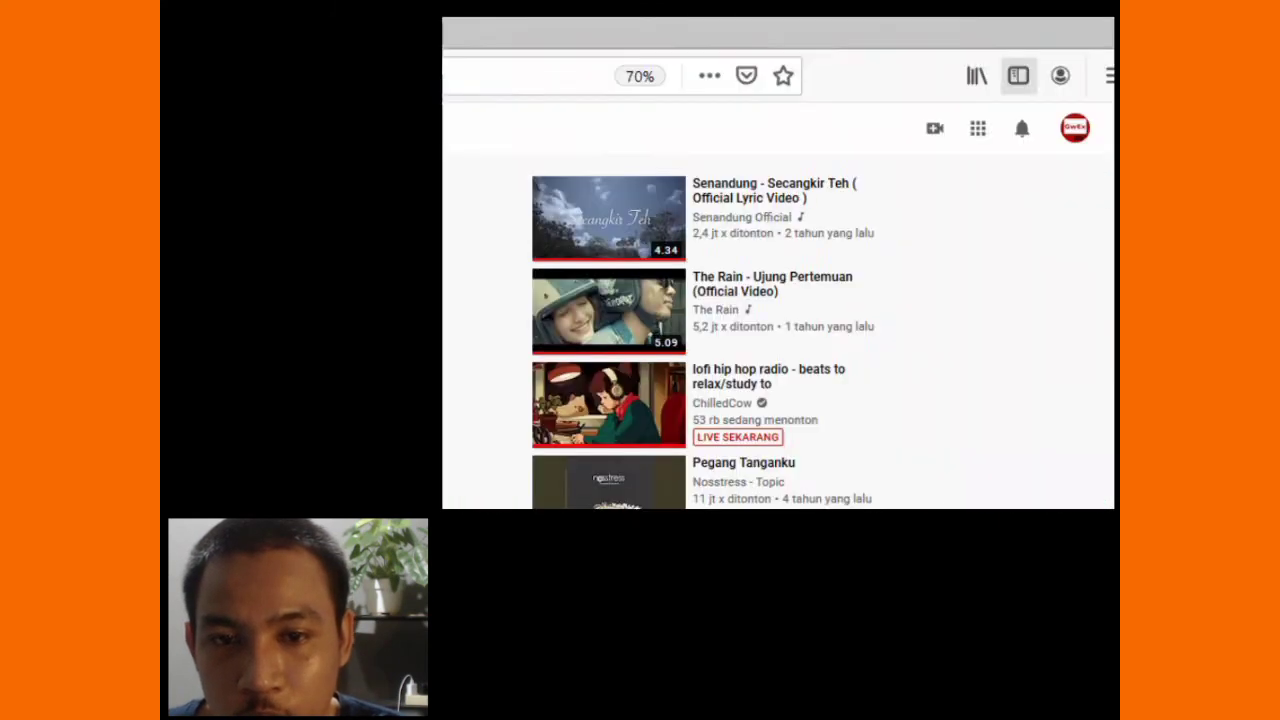
click(1083, 29)
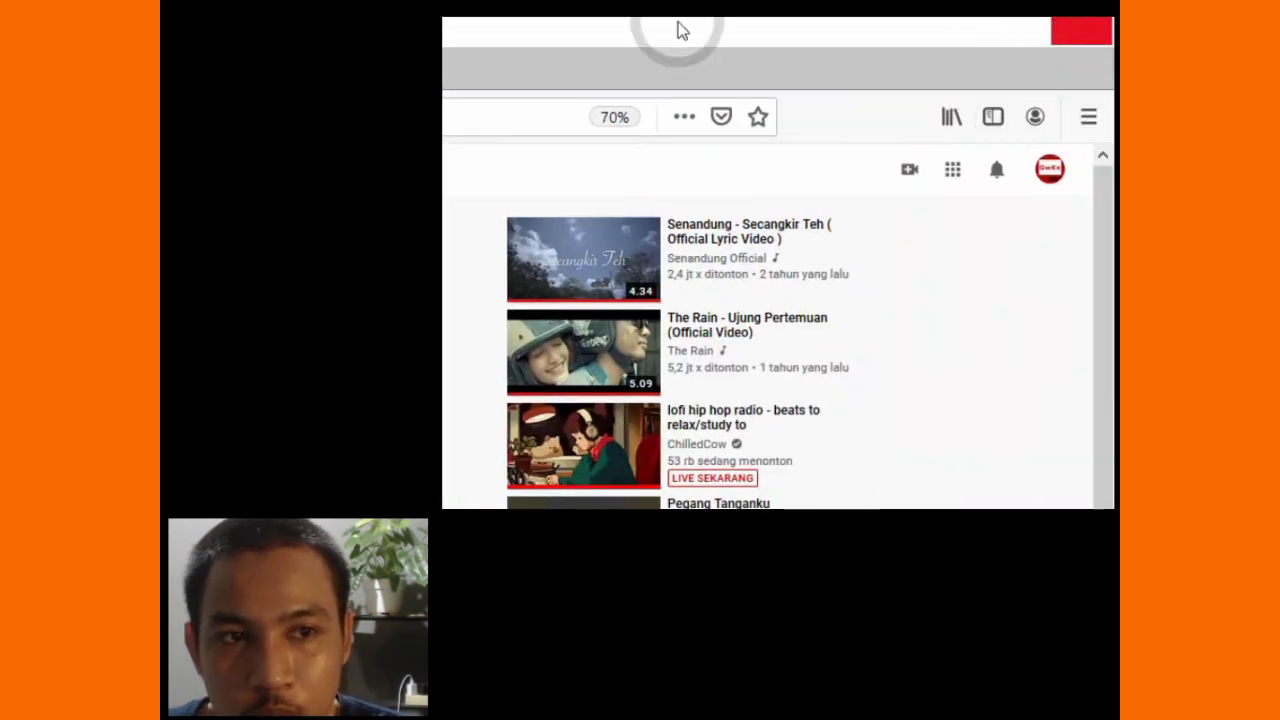
click(714, 483)
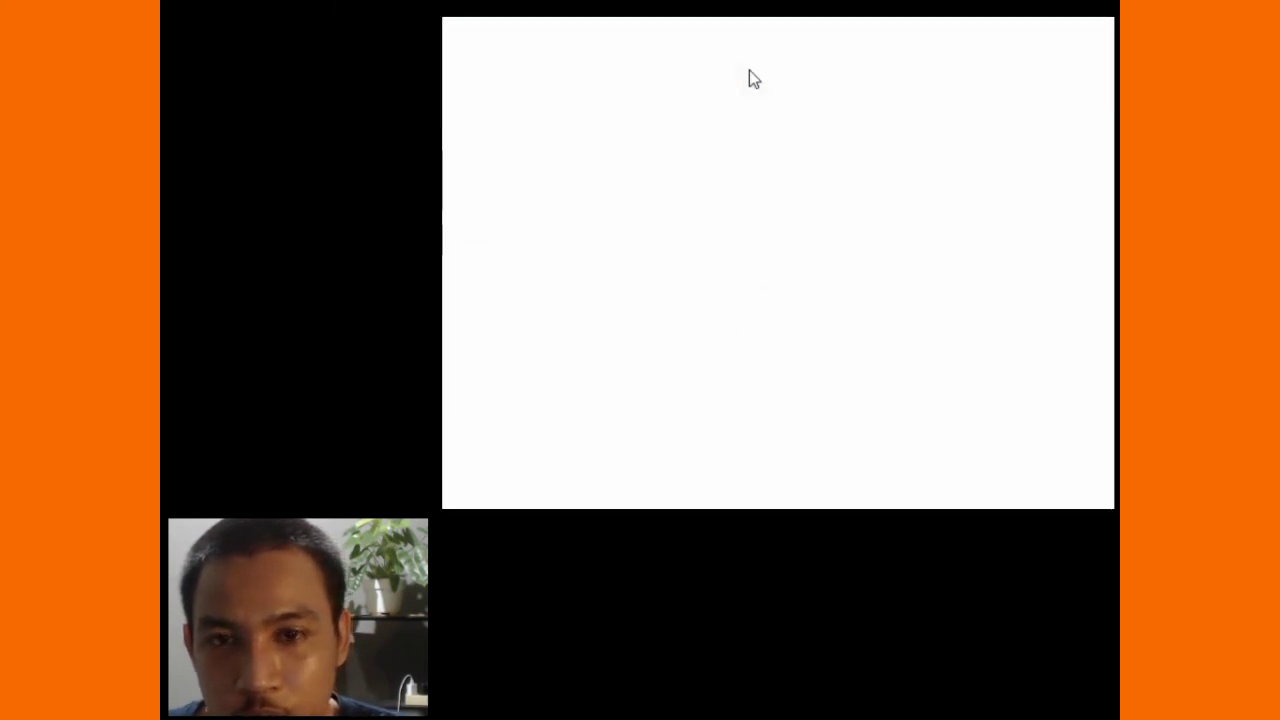
click(655, 82)
click(634, 189)
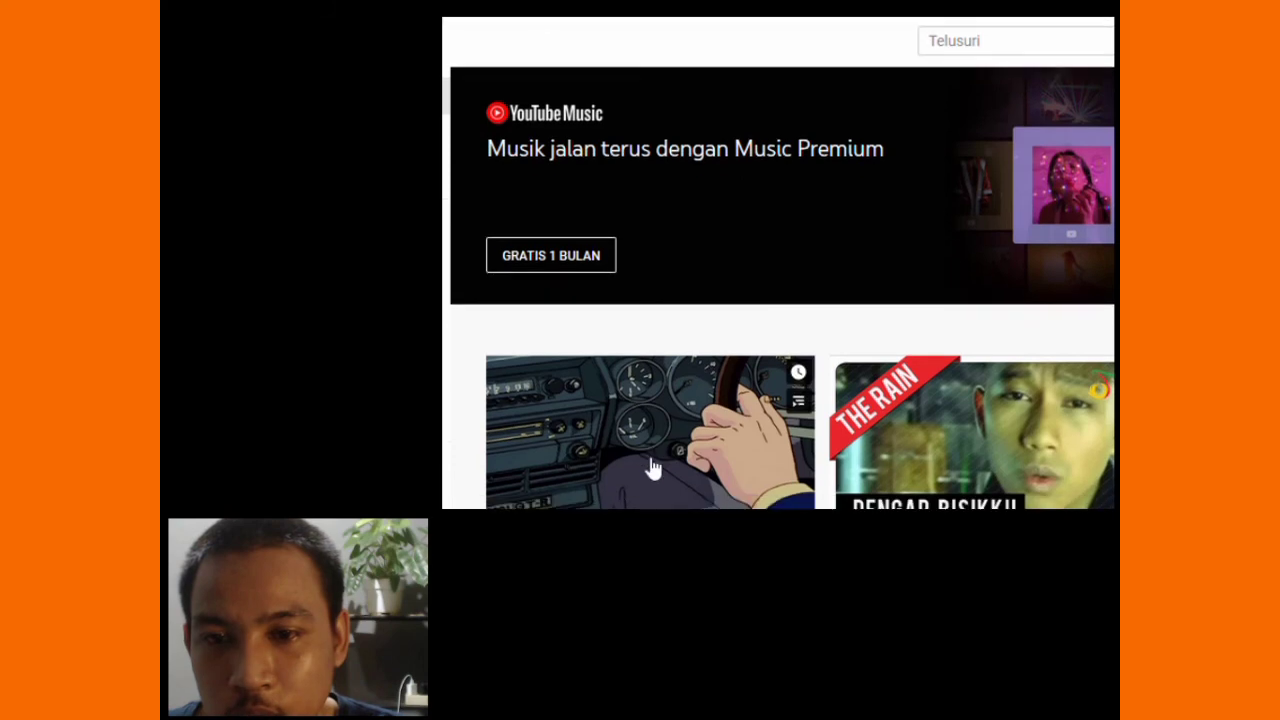
click(651, 463)
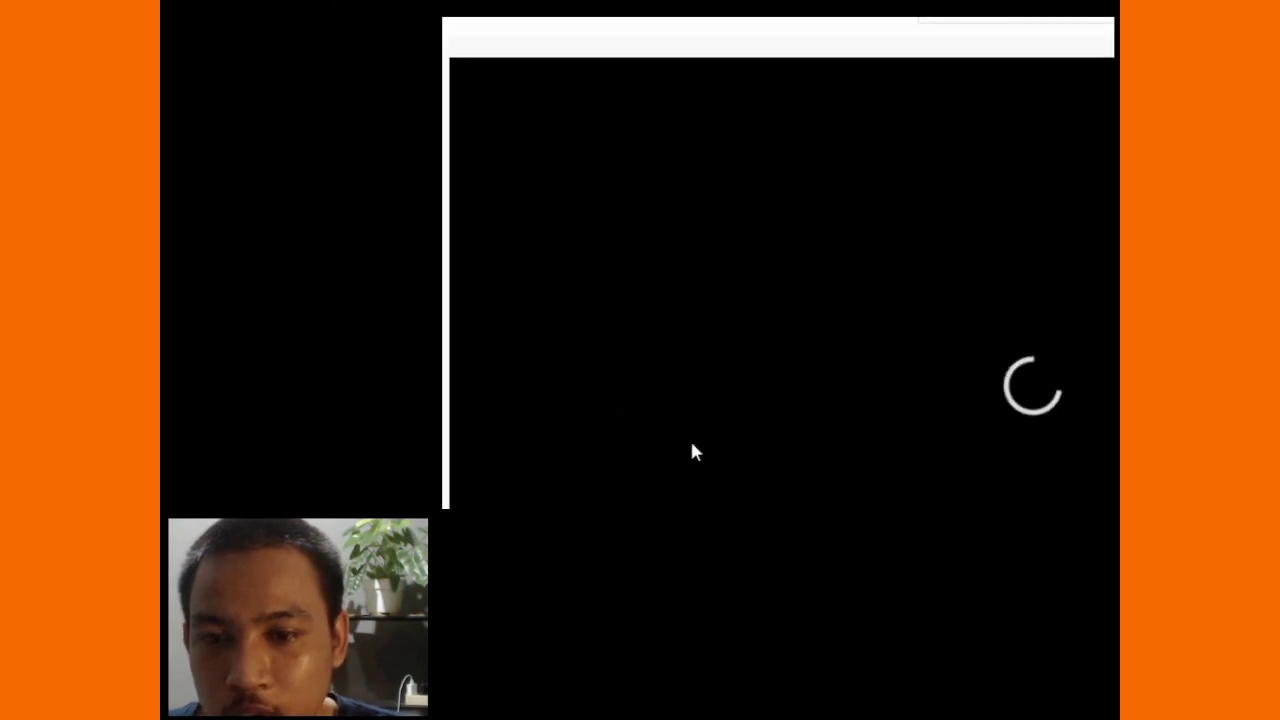
- Check the trafik-video queue in WinBox against the loading YouTube video, ending back at the simple queue list
click(980, 486)
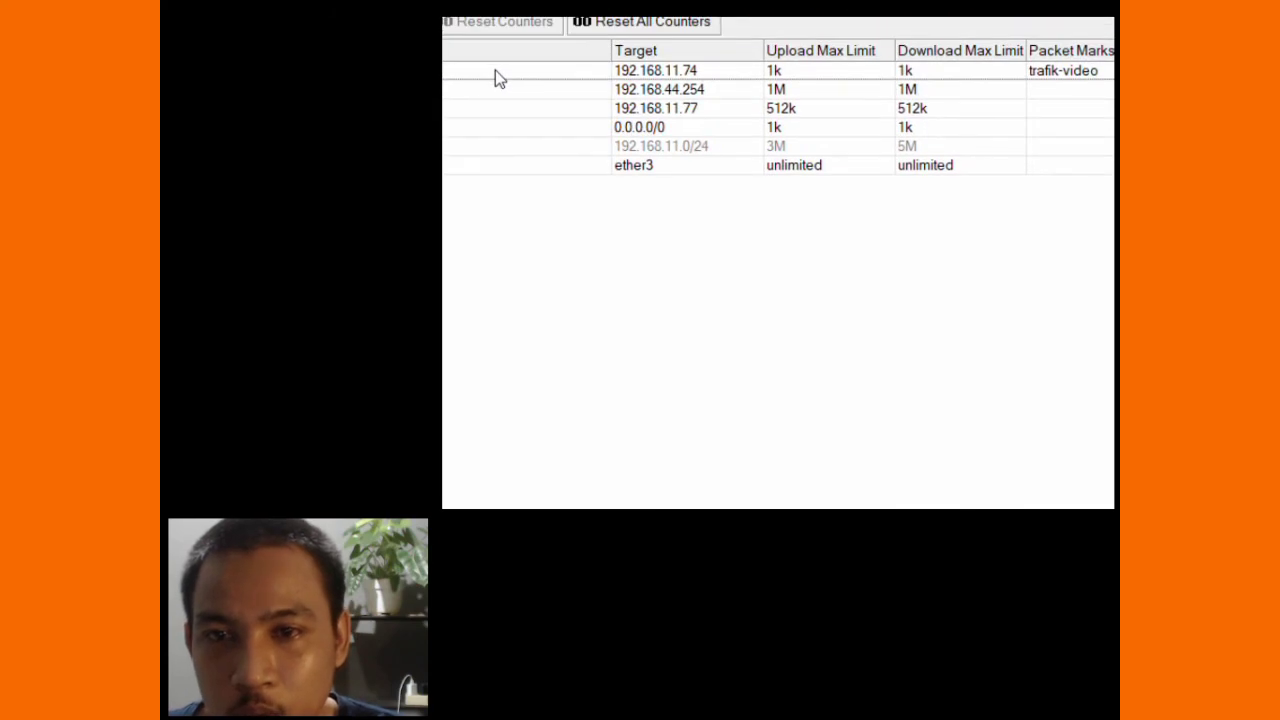
click(1032, 34)
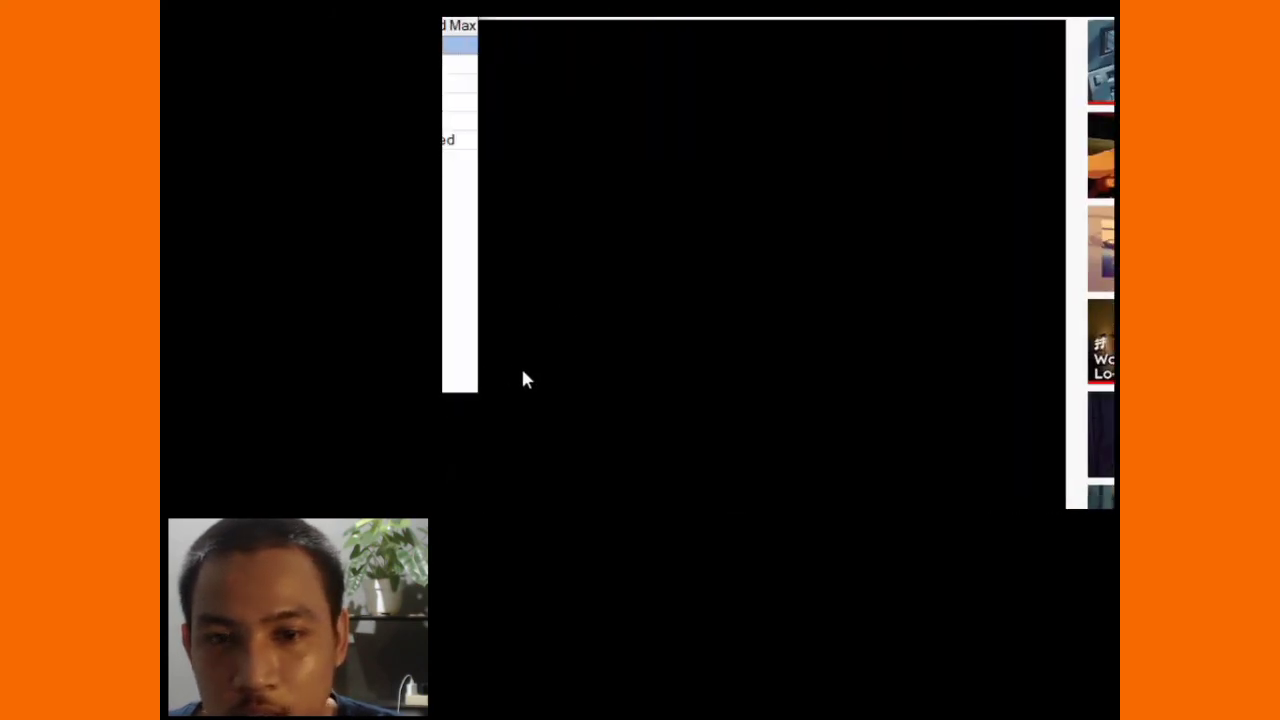
click(493, 40)
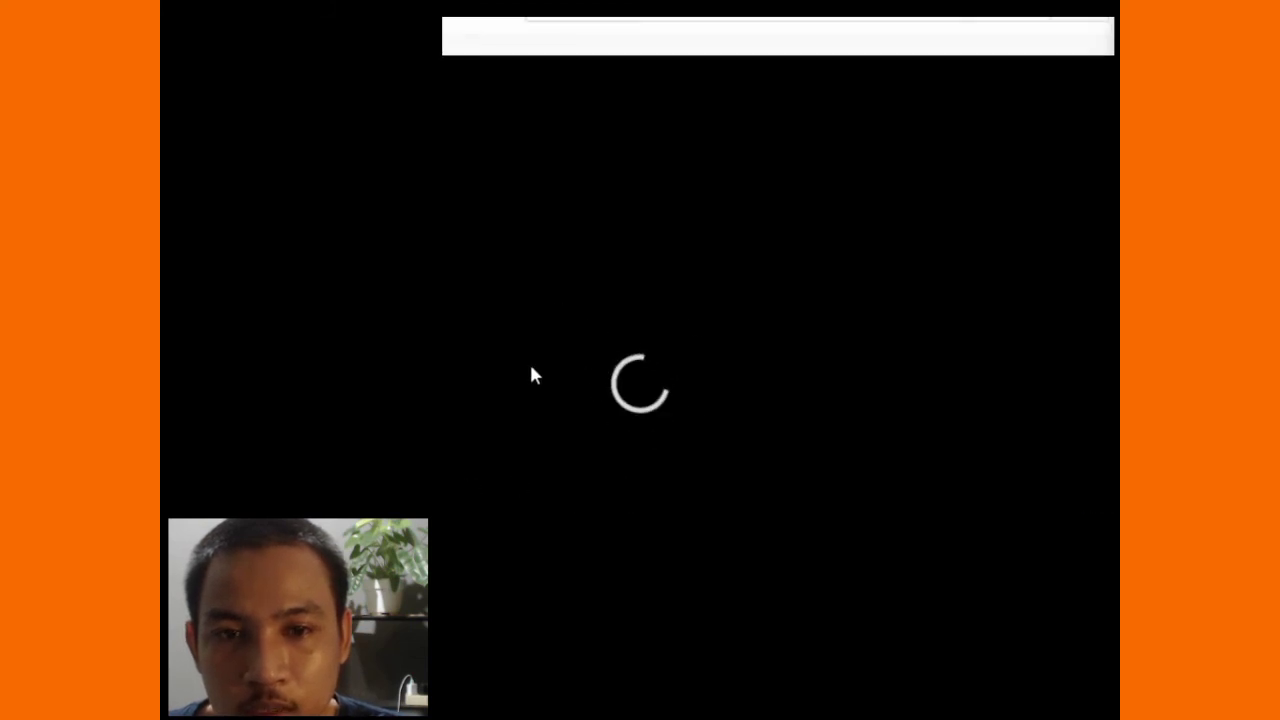
click(1059, 144)
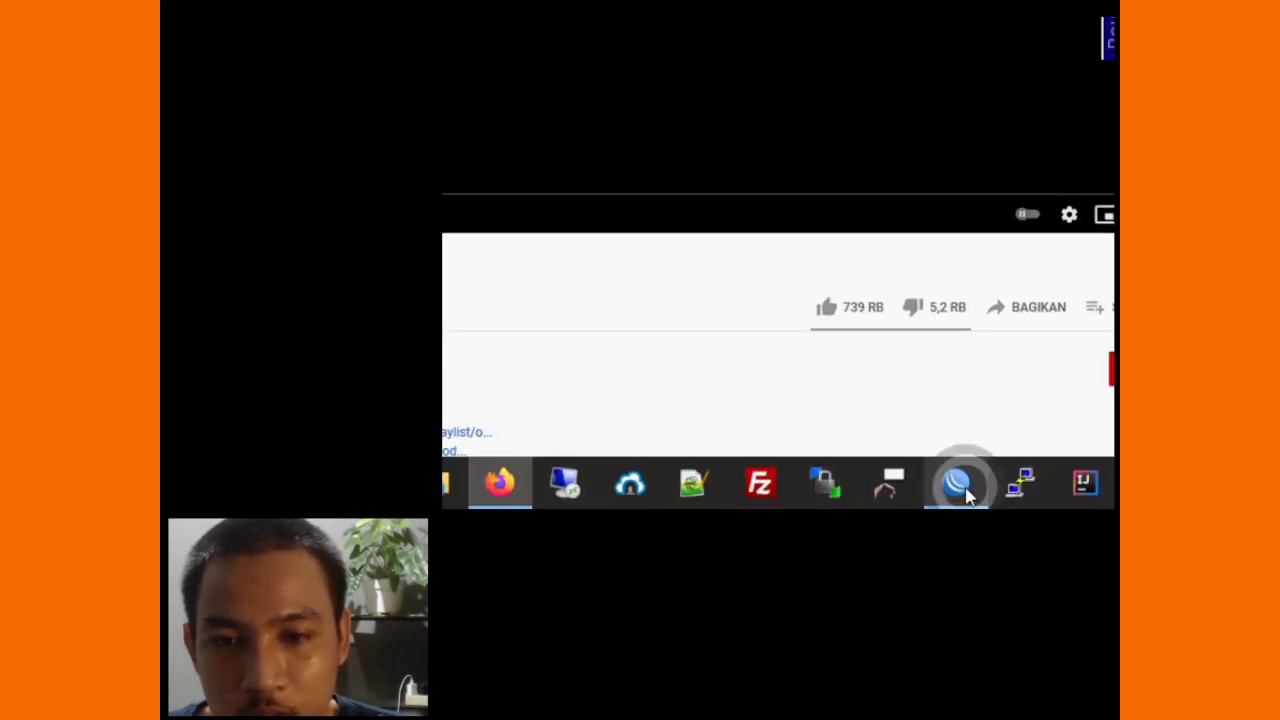
click(957, 484)
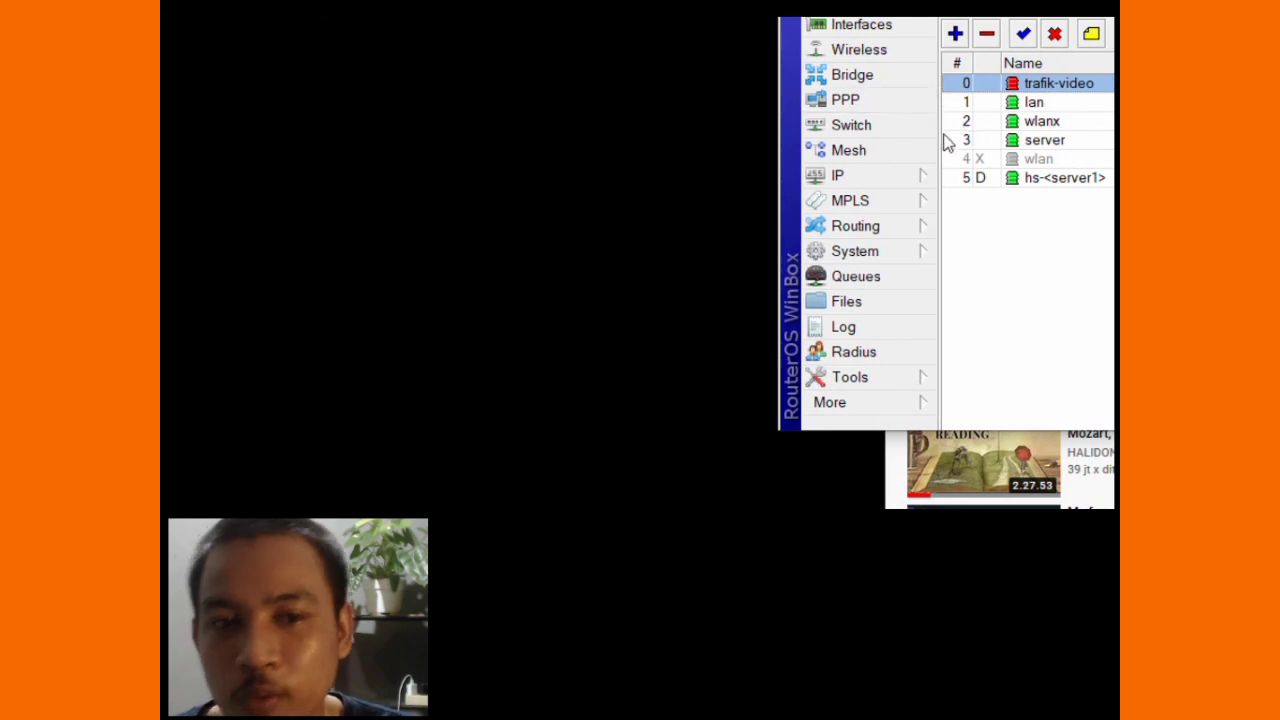
- Open the firewall's Layer7 protocol list to examine the trafik-video pattern
click(894, 175)
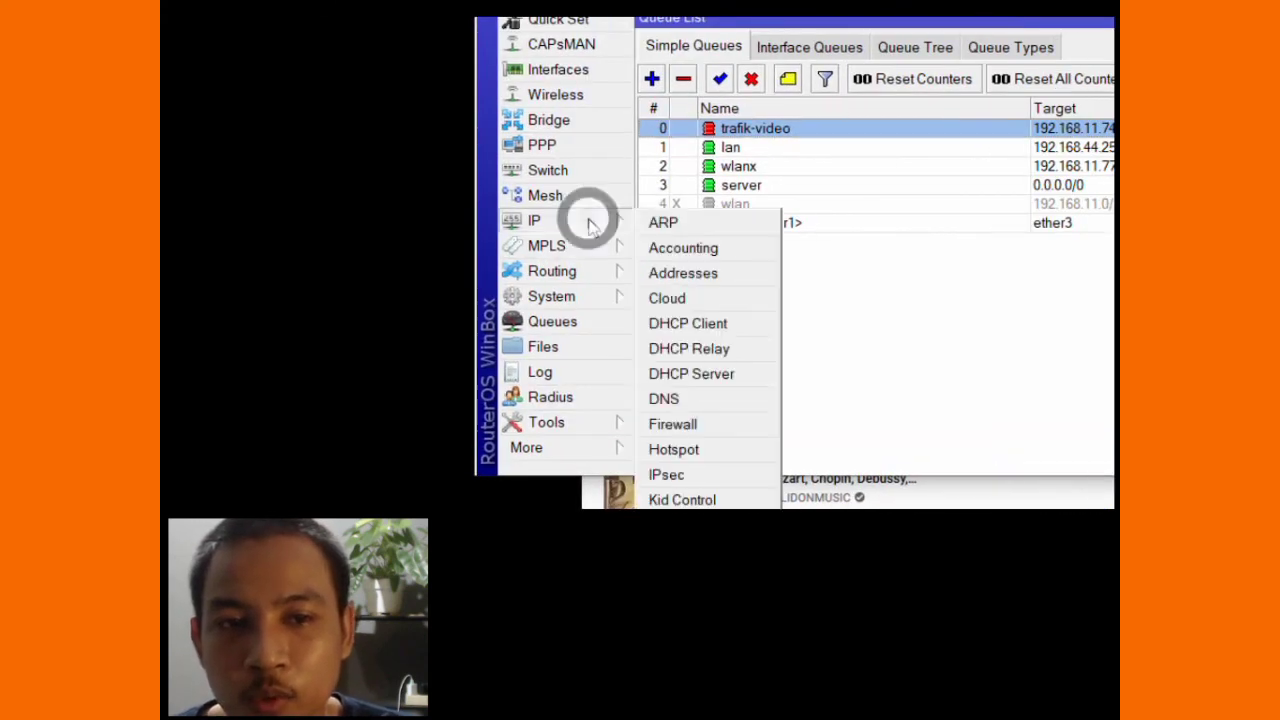
click(700, 421)
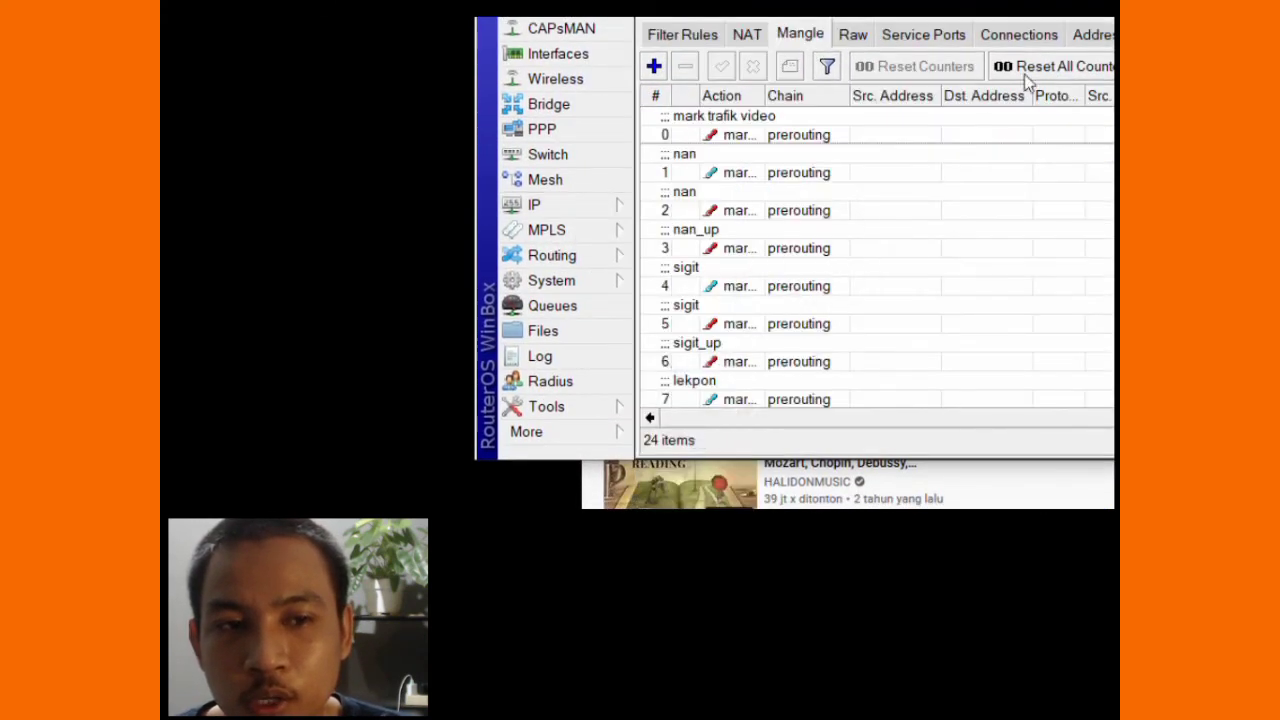
click(1090, 74)
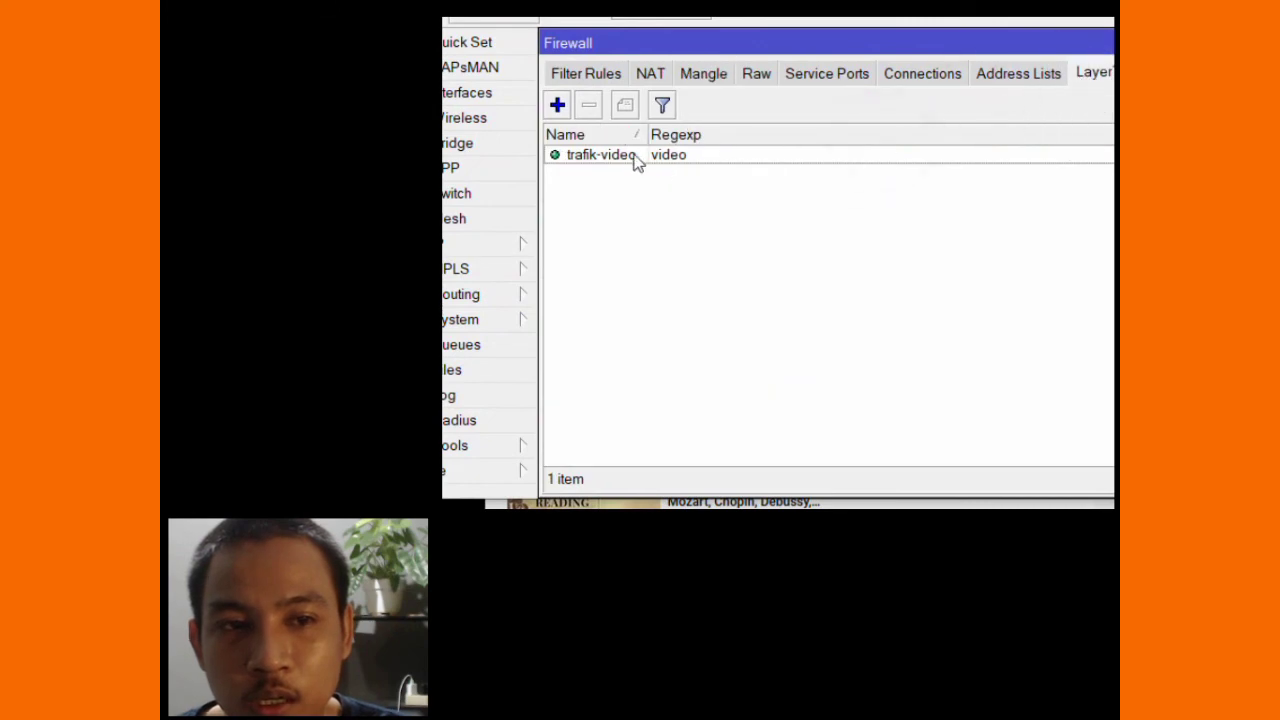